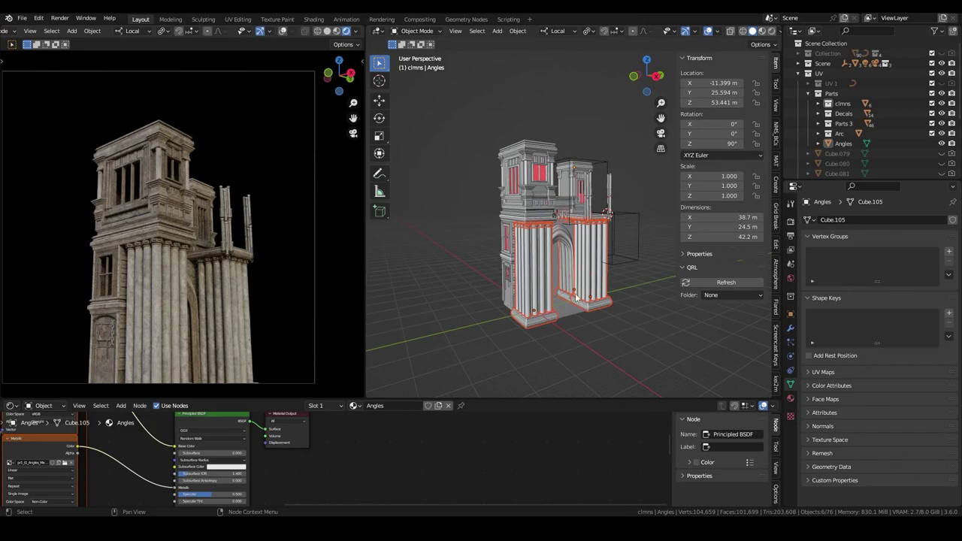
- Select the upper Angles trim part, then deselect everything
{"action": "scroll", "coordinate": [575, 293], "scroll_direction": "up", "scroll_amount": 3}
{"action": "middle_click_drag", "start_coordinate": [575, 293], "coordinate": [588, 212]}
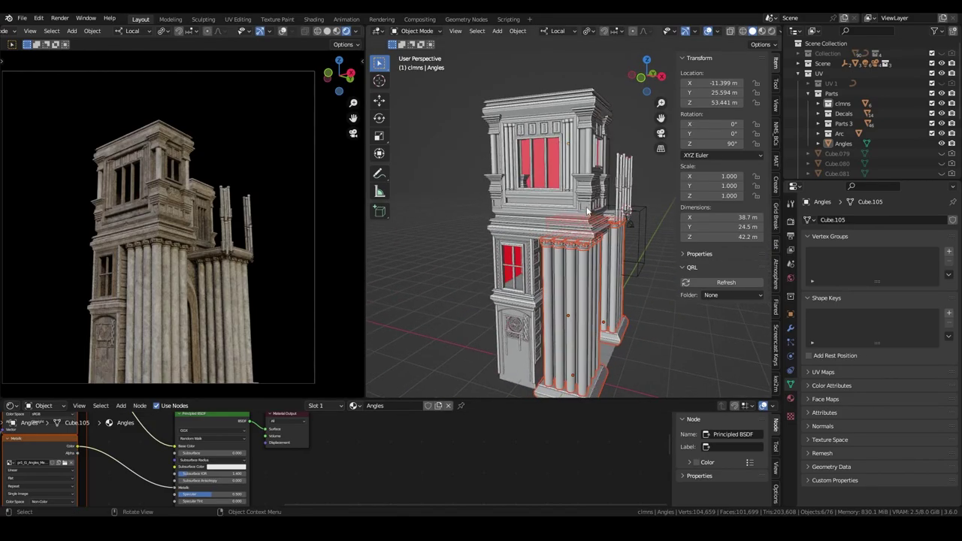
{"action": "scroll", "coordinate": [589, 212], "scroll_direction": "up", "scroll_amount": 3}
{"action": "scroll", "coordinate": [589, 212], "scroll_direction": "down", "scroll_amount": 3}
{"action": "left_click", "coordinate": [591, 212]}
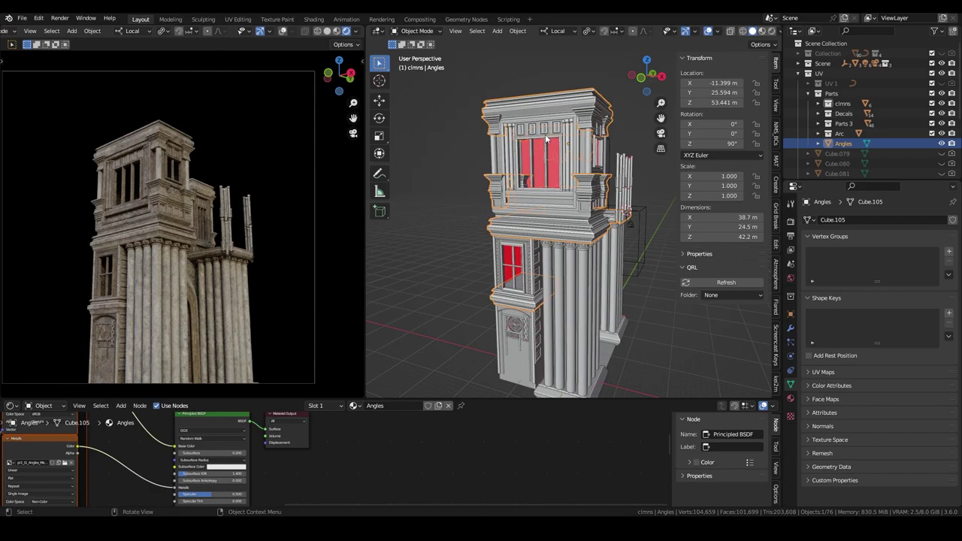
{"action": "left_click", "coordinate": [656, 249]}
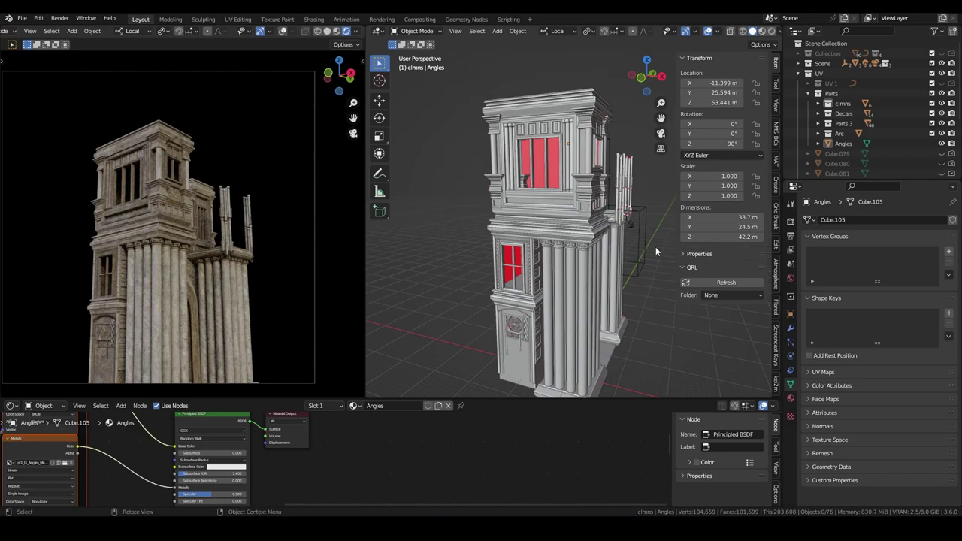
- Select the window frame Circle.022, then the column piece Circle.030
{"action": "middle_click_drag", "start_coordinate": [655, 245], "coordinate": [553, 217]}
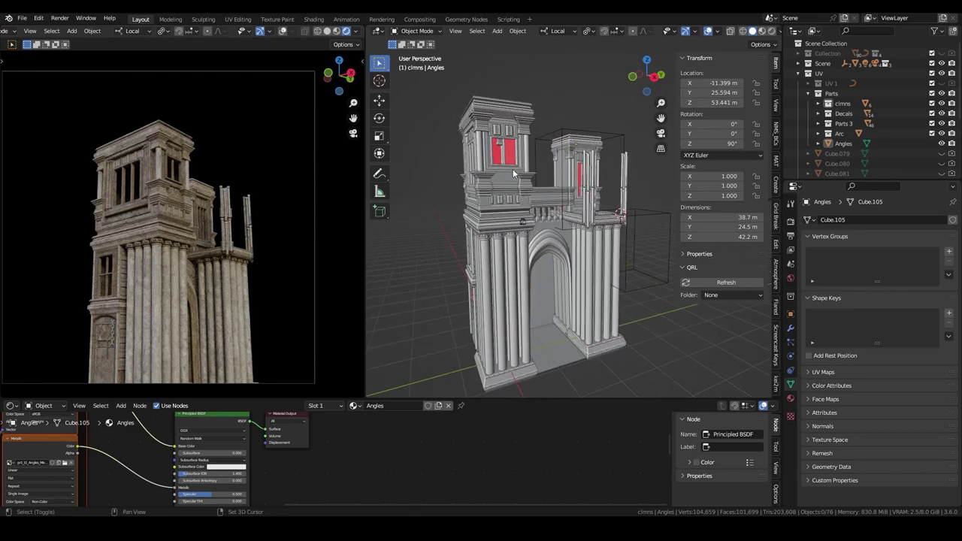
{"action": "middle_click_drag", "start_coordinate": [513, 168], "coordinate": [546, 191]}
{"action": "scroll", "coordinate": [545, 191], "scroll_direction": "up", "scroll_amount": 2}
{"action": "scroll", "coordinate": [545, 190], "scroll_direction": "down", "scroll_amount": 4}
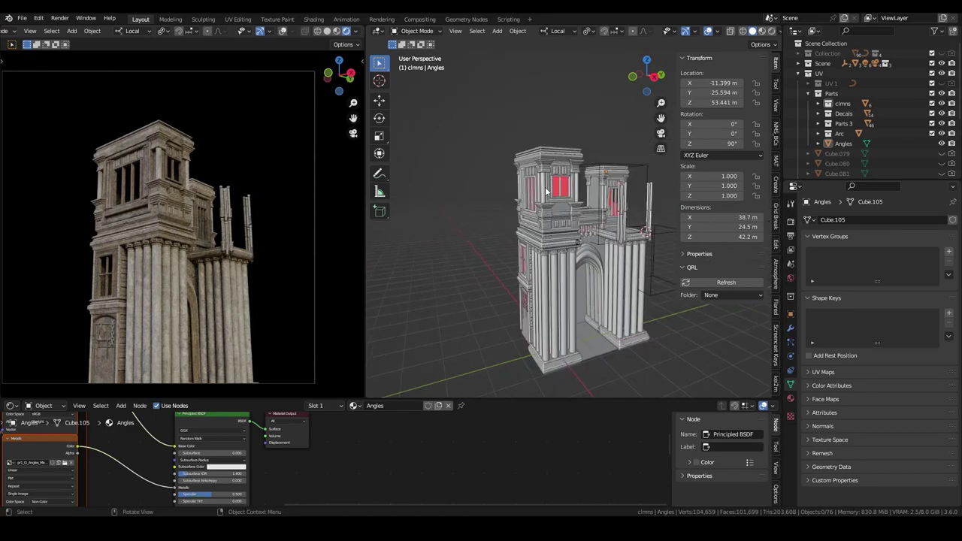
{"action": "scroll", "coordinate": [544, 204], "scroll_direction": "up", "scroll_amount": 3}
{"action": "left_click", "coordinate": [548, 192]}
{"action": "scroll", "coordinate": [560, 195], "scroll_direction": "down", "scroll_amount": 1}
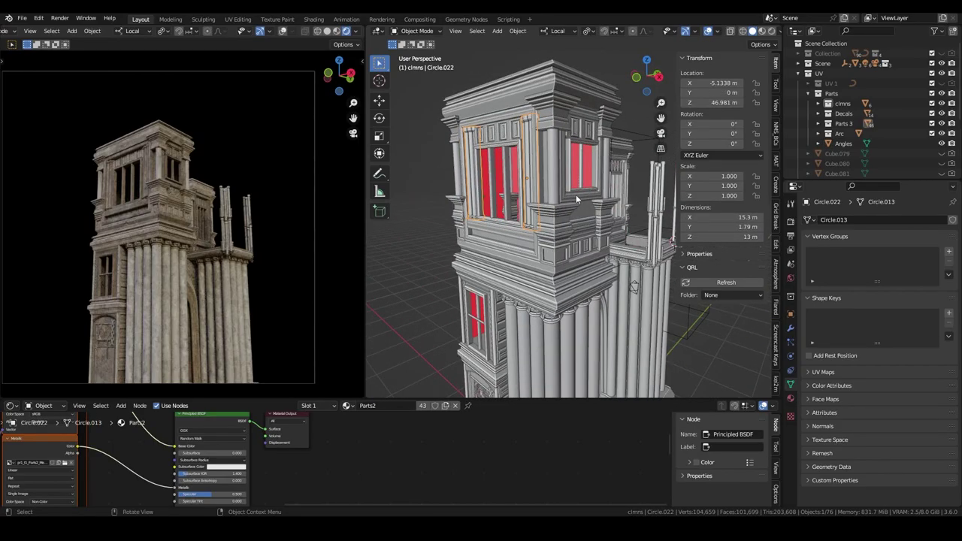
{"action": "mouse_move", "coordinate": [575, 242]}
{"action": "middle_mouse_down"}
{"action": "mouse_move", "coordinate": [607, 243]}
{"action": "mouse_move", "coordinate": [591, 161]}
{"action": "middle_mouse_up"}
{"action": "scroll", "coordinate": [576, 164], "scroll_direction": "down", "scroll_amount": 3}
{"action": "scroll", "coordinate": [579, 171], "scroll_direction": "up", "scroll_amount": 3}
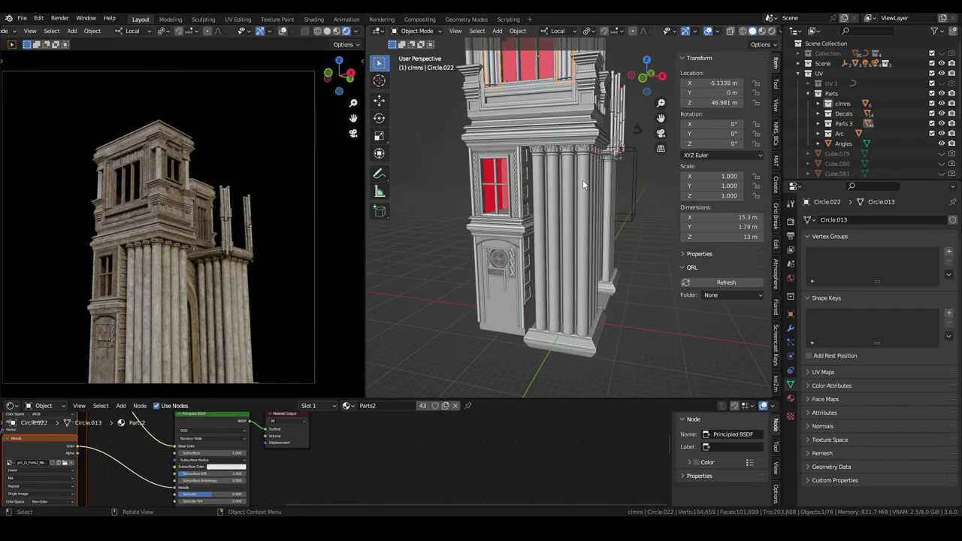
{"action": "left_click", "coordinate": [583, 180]}
{"action": "scroll", "coordinate": [546, 163], "scroll_direction": "up", "scroll_amount": 2}
- Select the column groups Circle.033 and Circle.030, then hide the Parts collection
{"action": "middle_click_drag", "start_coordinate": [546, 162], "coordinate": [552, 177]}
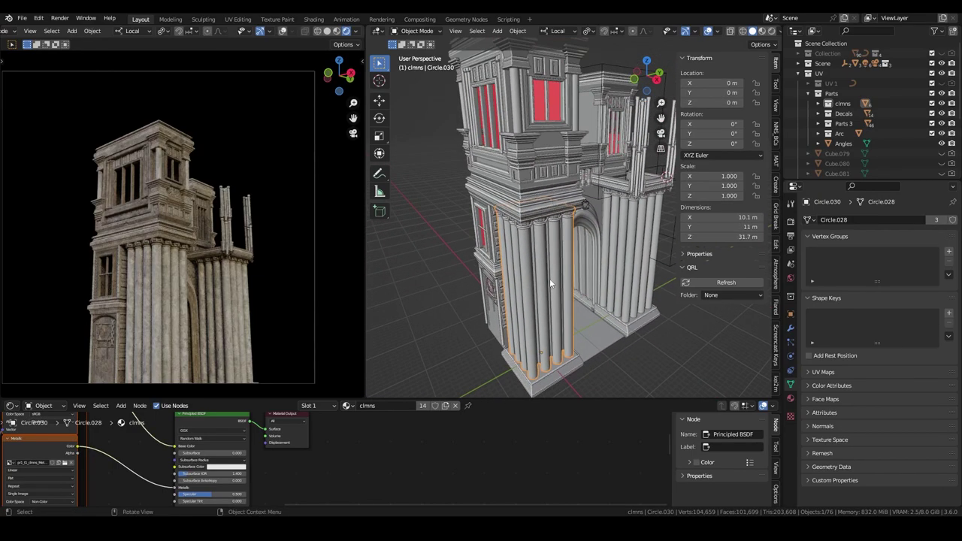
{"action": "middle_click_drag", "start_coordinate": [593, 272], "coordinate": [618, 262]}
{"action": "left_click", "coordinate": [619, 261]}
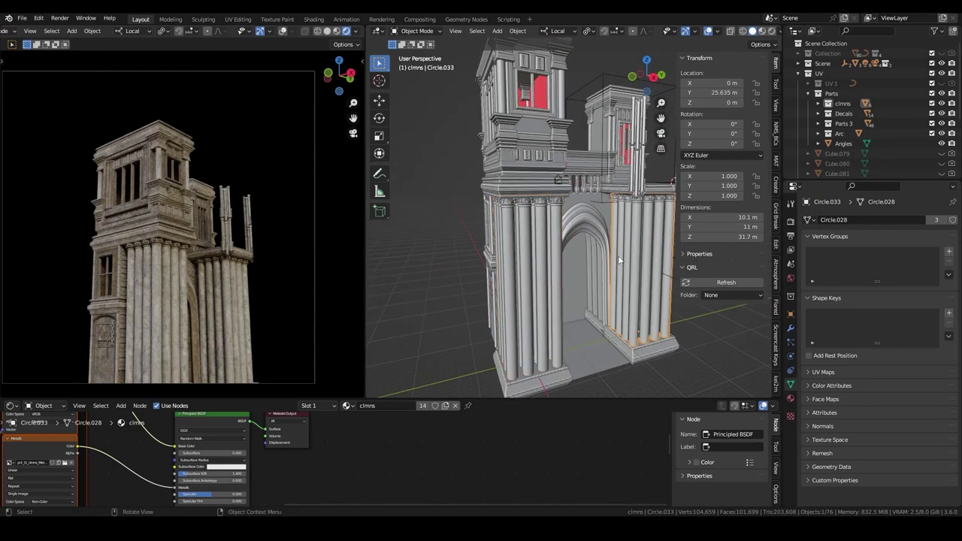
{"action": "left_click", "coordinate": [544, 269]}
{"action": "scroll", "coordinate": [594, 296], "scroll_direction": "up", "scroll_amount": 3}
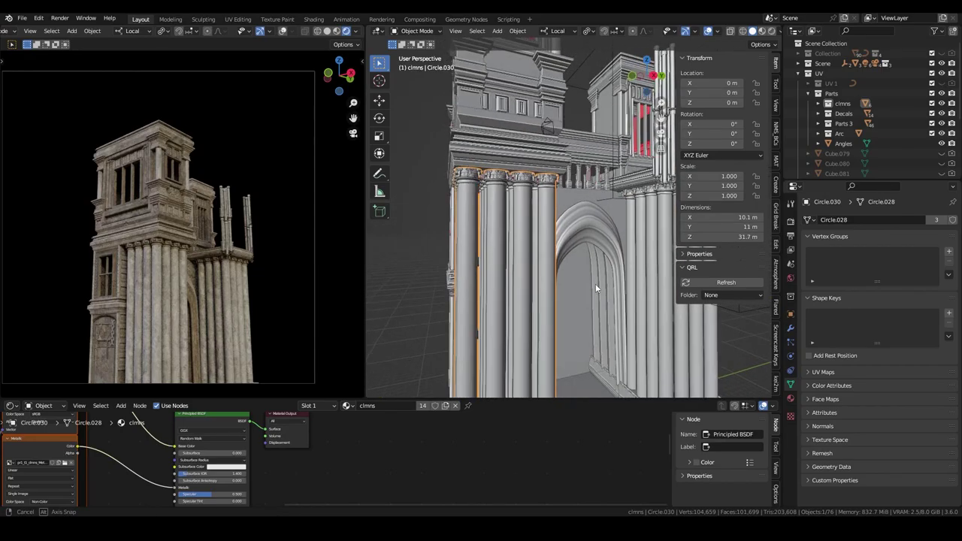
{"action": "mouse_move", "coordinate": [595, 283]}
{"action": "middle_mouse_down"}
{"action": "mouse_move", "coordinate": [628, 282]}
{"action": "mouse_move", "coordinate": [633, 291]}
{"action": "middle_mouse_up"}
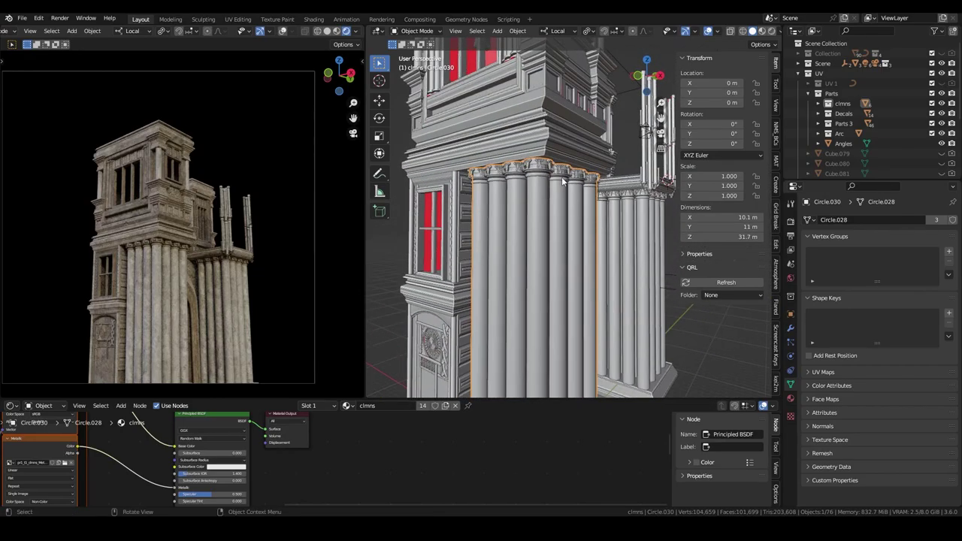
{"action": "left_click", "coordinate": [932, 93]}
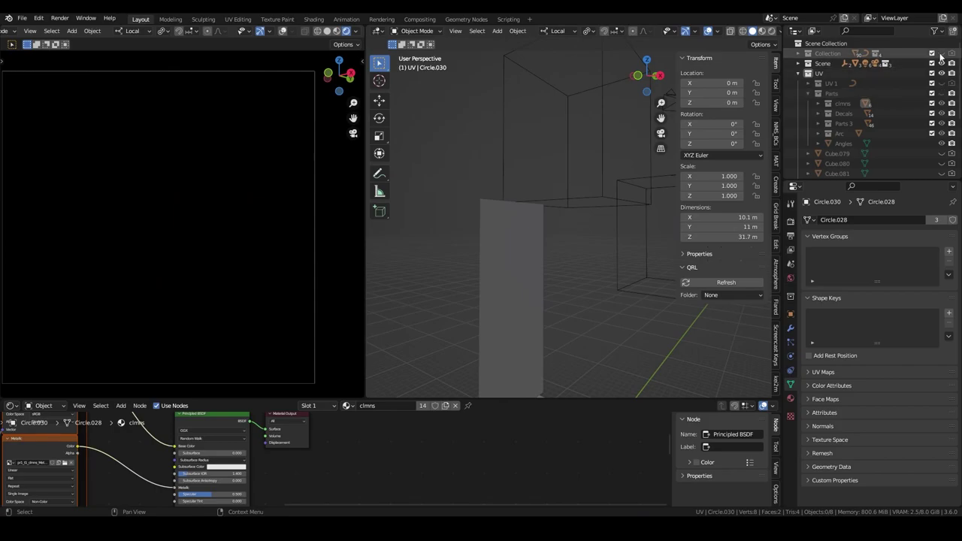
- Show the Parts collection again and select the left column group Circle.030
{"action": "left_click", "coordinate": [940, 56]}
{"action": "left_click", "coordinate": [544, 227]}
{"action": "mouse_move", "coordinate": [544, 228]}
{"action": "middle_mouse_down"}
{"action": "mouse_move", "coordinate": [579, 263]}
{"action": "mouse_move", "coordinate": [505, 153]}
{"action": "middle_mouse_up"}
{"action": "left_click", "coordinate": [610, 256]}
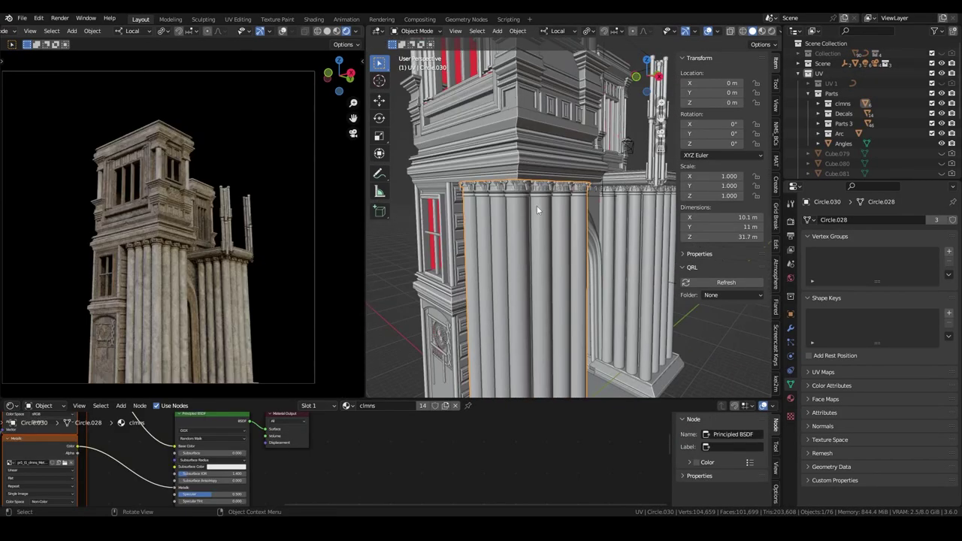
{"action": "mouse_move", "coordinate": [537, 205]}
{"action": "middle_mouse_down"}
{"action": "mouse_move", "coordinate": [580, 256]}
{"action": "mouse_move", "coordinate": [575, 241]}
{"action": "mouse_move", "coordinate": [569, 319]}
{"action": "middle_mouse_up"}
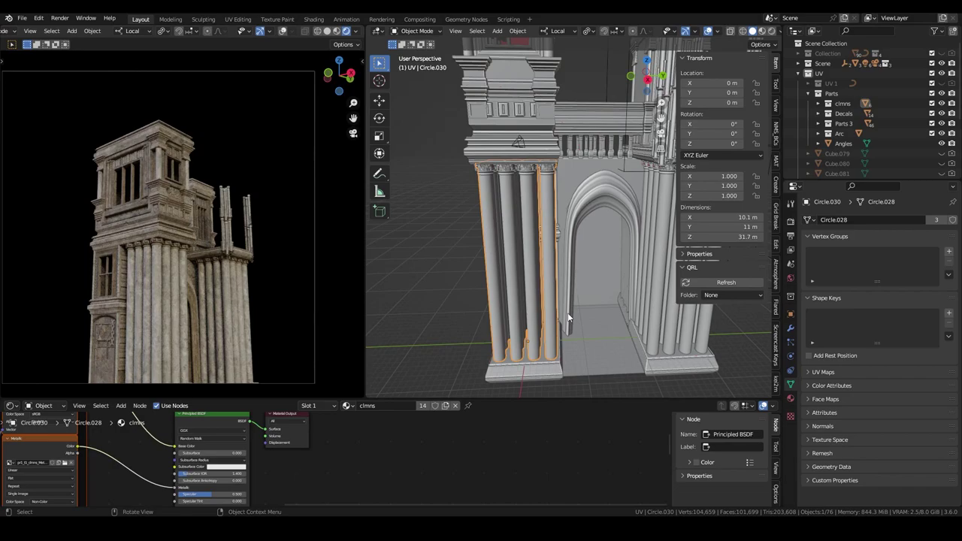
{"action": "scroll", "coordinate": [568, 318], "scroll_direction": "down", "scroll_amount": 2}
{"action": "scroll", "coordinate": [567, 316], "scroll_direction": "down", "scroll_amount": 1}
{"action": "scroll", "coordinate": [565, 322], "scroll_direction": "down", "scroll_amount": 1}
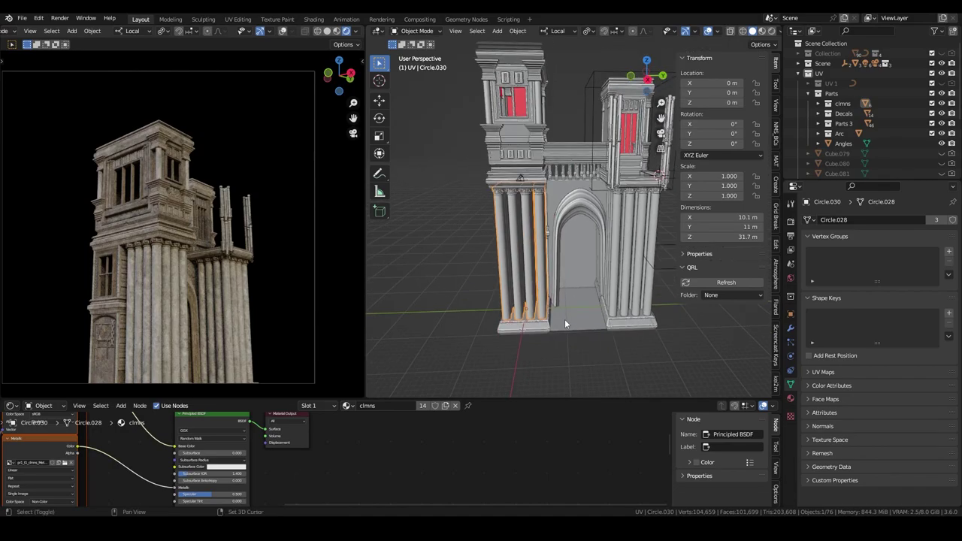
- Make a linked duplicate of the columns in place, then select Circle.033 and base Cube.083
{"action": "key", "text": "shift+d"}
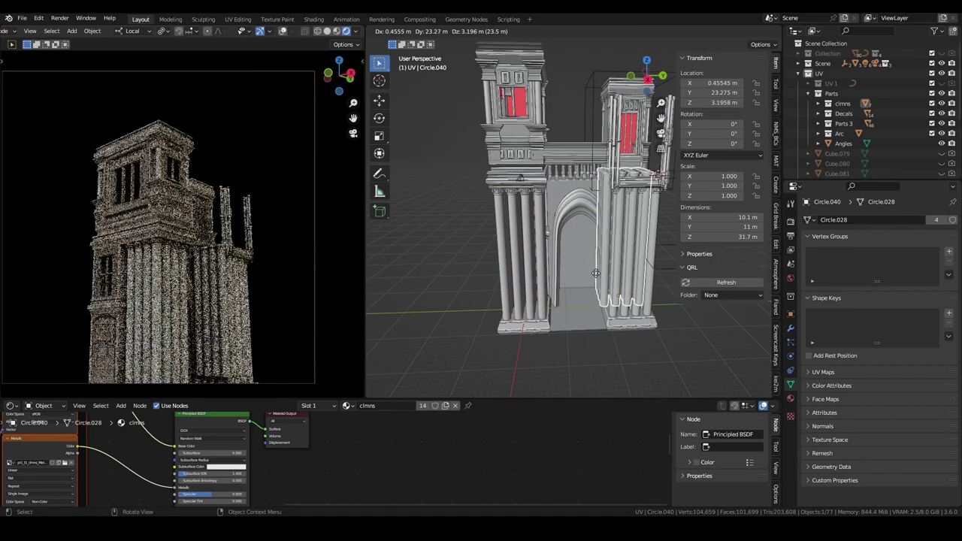
{"action": "key", "text": "Escape"}
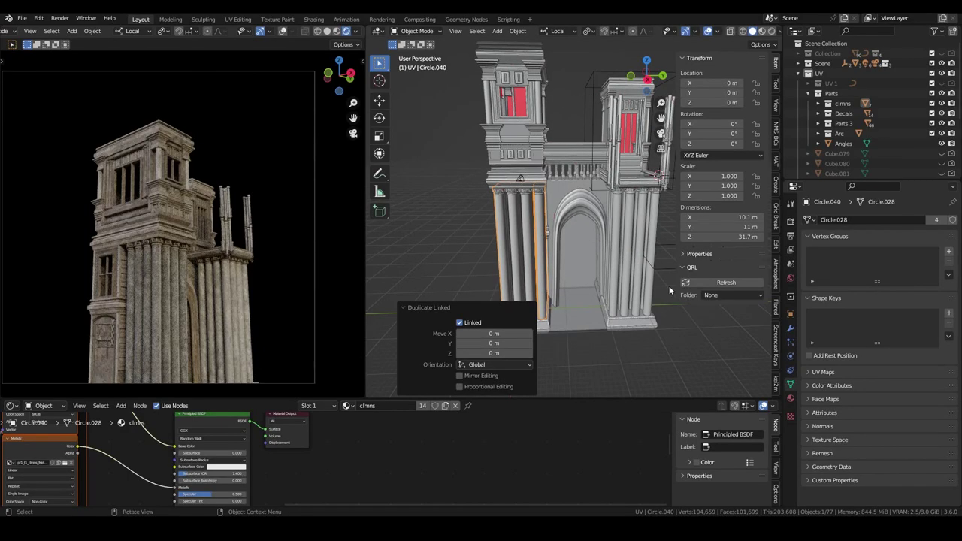
{"action": "left_click", "coordinate": [632, 277]}
{"action": "left_click", "coordinate": [626, 317]}
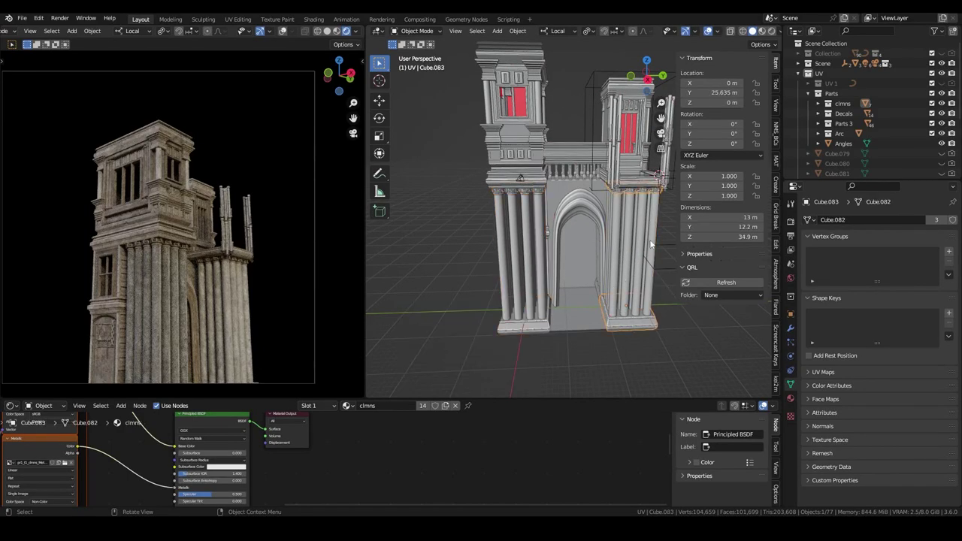
- Select the column capitals Cube.082 and briefly enter and leave edit mode
{"action": "scroll", "coordinate": [590, 324], "scroll_direction": "up", "scroll_amount": 2}
{"action": "scroll", "coordinate": [571, 324], "scroll_direction": "up", "scroll_amount": 2}
{"action": "scroll", "coordinate": [562, 325], "scroll_direction": "up", "scroll_amount": 2}
{"action": "middle_click_drag", "start_coordinate": [562, 325], "coordinate": [641, 302]}
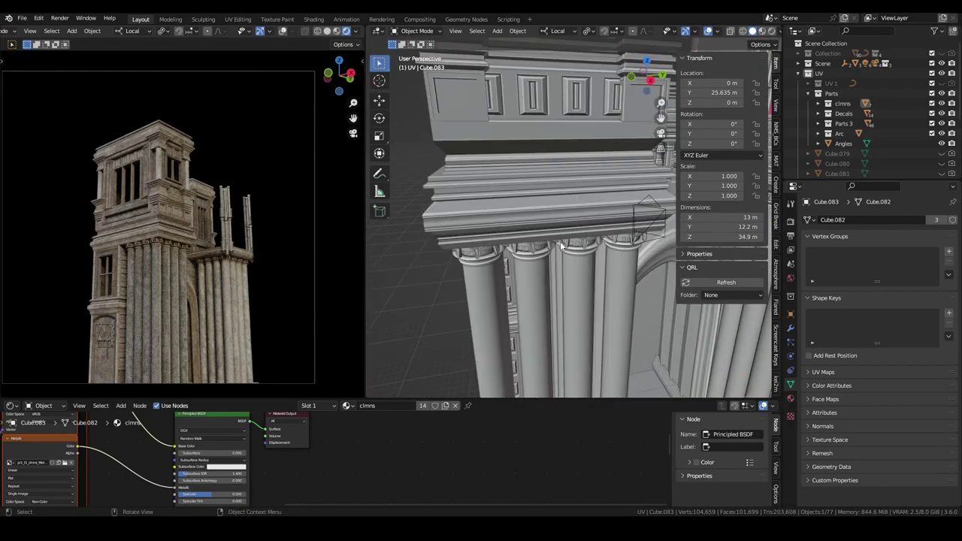
{"action": "mouse_move", "coordinate": [640, 302]}
{"action": "middle_mouse_down"}
{"action": "mouse_move", "coordinate": [551, 167]}
{"action": "mouse_move", "coordinate": [579, 193]}
{"action": "mouse_move", "coordinate": [571, 195]}
{"action": "mouse_move", "coordinate": [569, 169]}
{"action": "middle_mouse_up"}
{"action": "left_click", "coordinate": [551, 166]}
{"action": "scroll", "coordinate": [551, 166], "scroll_direction": "up", "scroll_amount": 2}
{"action": "key", "text": "Tab"}
{"action": "scroll", "coordinate": [579, 192], "scroll_direction": "up", "scroll_amount": 2}
{"action": "key", "text": "Tab"}
- Select the column base, cancel a trial move, and delete the extra selected object
{"action": "scroll", "coordinate": [586, 220], "scroll_direction": "down", "scroll_amount": 3}
{"action": "scroll", "coordinate": [586, 219], "scroll_direction": "down", "scroll_amount": 1}
{"action": "left_click", "coordinate": [549, 285]}
{"action": "scroll", "coordinate": [548, 285], "scroll_direction": "down", "scroll_amount": 2}
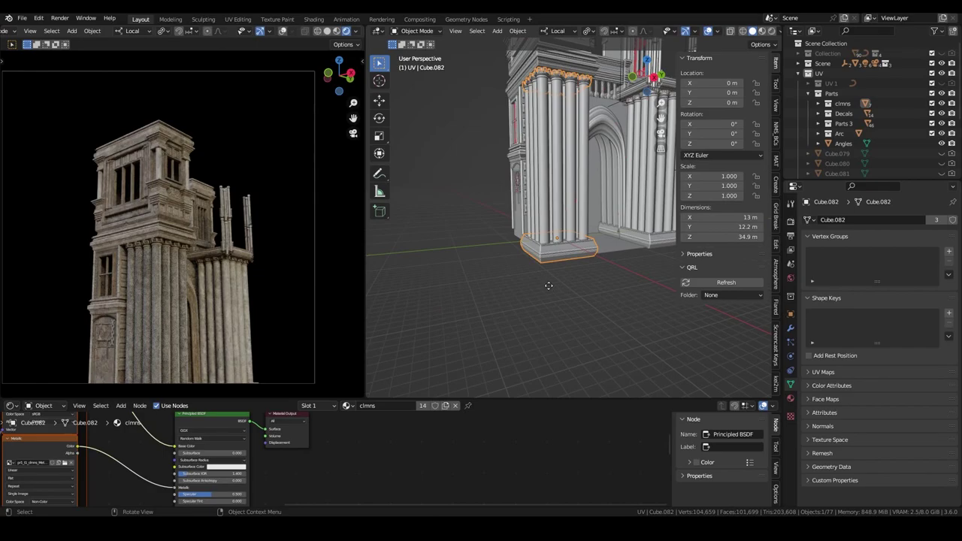
{"action": "key", "text": "g"}
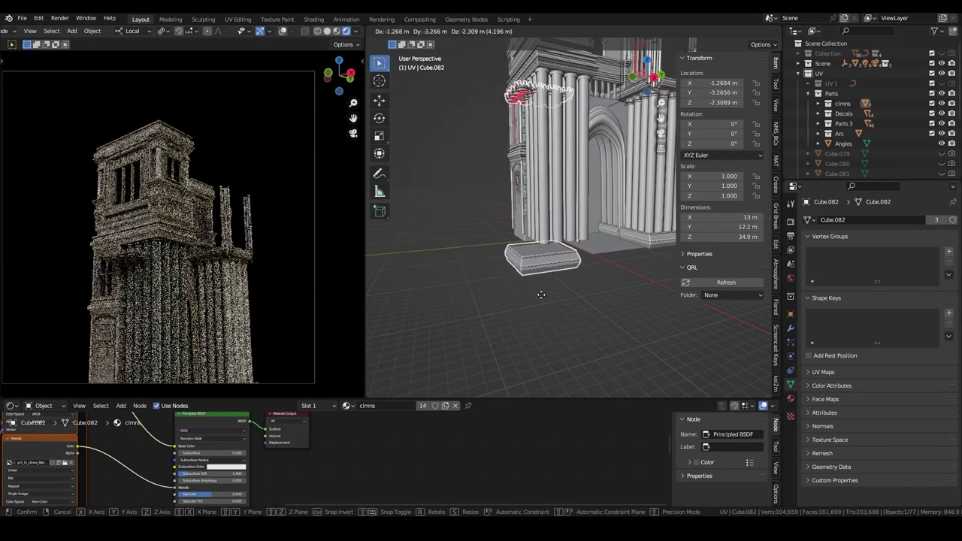
{"action": "key", "text": "Escape"}
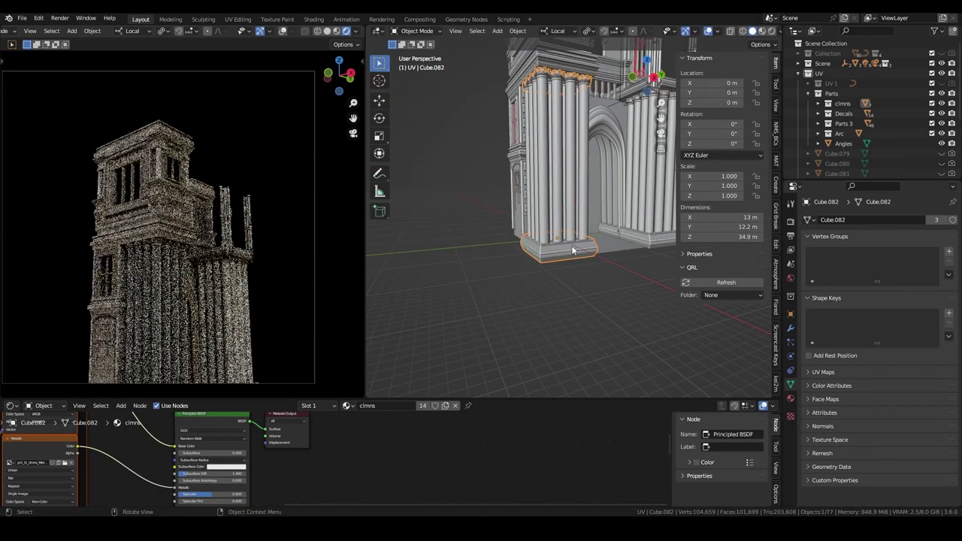
{"action": "key", "text": "Delete"}
- Select the left column group Circle.040 together with the column base Cube.082
{"action": "left_click", "coordinate": [571, 246]}
{"action": "mouse_move", "coordinate": [571, 246]}
{"action": "middle_mouse_down"}
{"action": "mouse_move", "coordinate": [561, 205]}
{"action": "mouse_move", "coordinate": [580, 189]}
{"action": "mouse_move", "coordinate": [571, 285]}
{"action": "mouse_move", "coordinate": [572, 263]}
{"action": "mouse_move", "coordinate": [539, 238]}
{"action": "middle_mouse_up"}
{"action": "scroll", "coordinate": [561, 206], "scroll_direction": "down", "scroll_amount": 3}
{"action": "left_click", "coordinate": [564, 289], "text": "shift"}
{"action": "left_click", "coordinate": [583, 248], "text": "shift"}
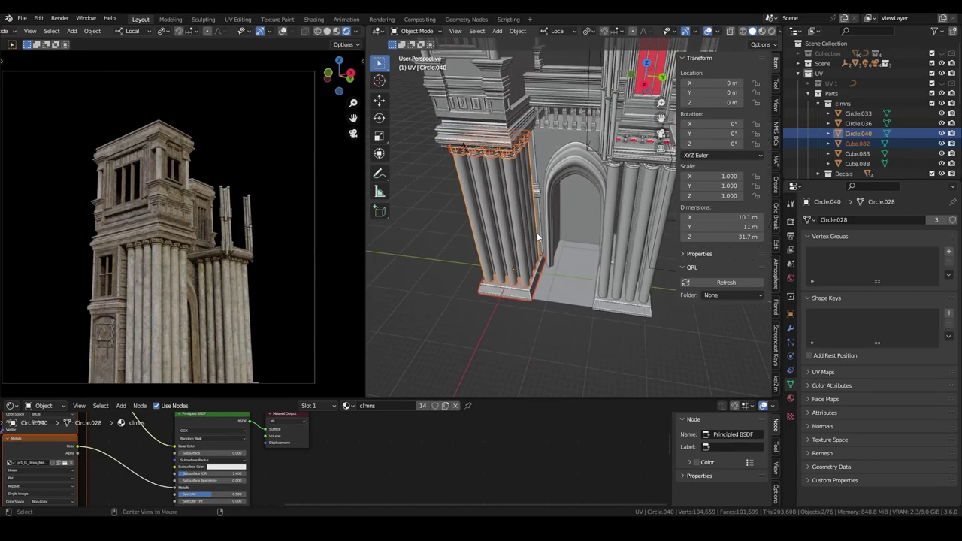
{"action": "key", "text": "shift+d"}
{"action": "middle_click_drag", "start_coordinate": [559, 192], "coordinate": [636, 243]}
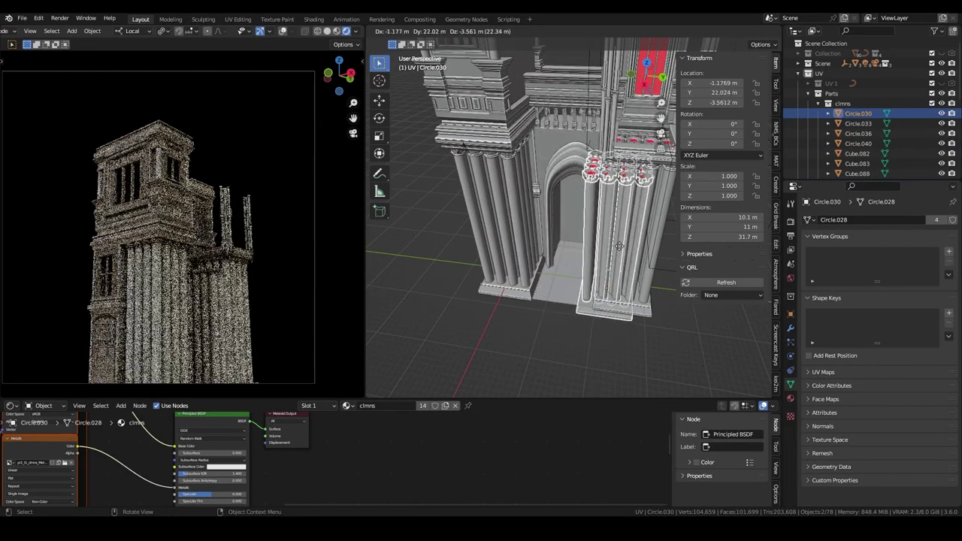
{"action": "right_click", "coordinate": [636, 243]}
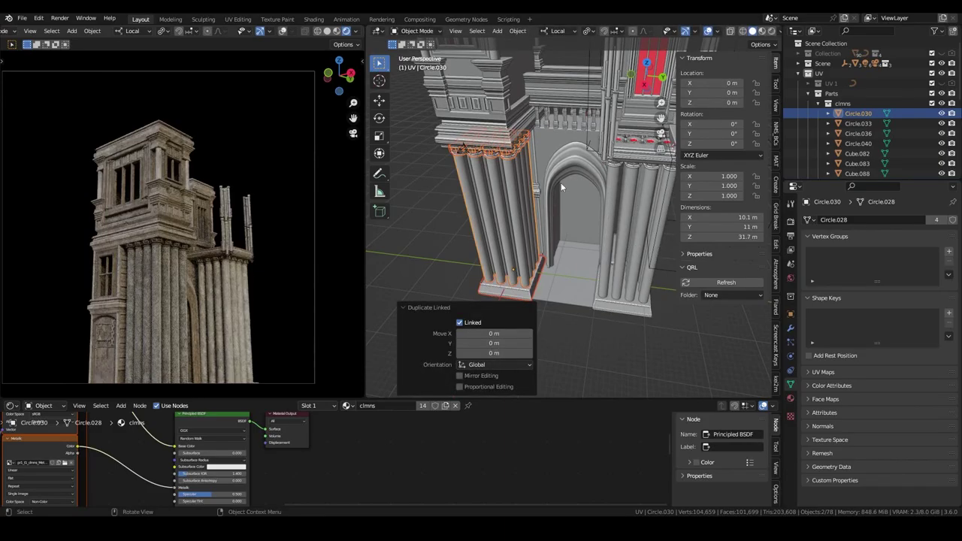
{"action": "key", "text": "ctrl+z"}
{"action": "mouse_move", "coordinate": [512, 200]}
{"action": "middle_mouse_down"}
{"action": "mouse_move", "coordinate": [578, 196]}
{"action": "mouse_move", "coordinate": [531, 203]}
{"action": "mouse_move", "coordinate": [496, 272]}
{"action": "mouse_move", "coordinate": [606, 259]}
{"action": "mouse_move", "coordinate": [563, 257]}
{"action": "mouse_move", "coordinate": [567, 205]}
{"action": "mouse_move", "coordinate": [571, 260]}
{"action": "mouse_move", "coordinate": [539, 241]}
{"action": "middle_mouse_up"}
{"action": "left_click", "coordinate": [564, 257]}
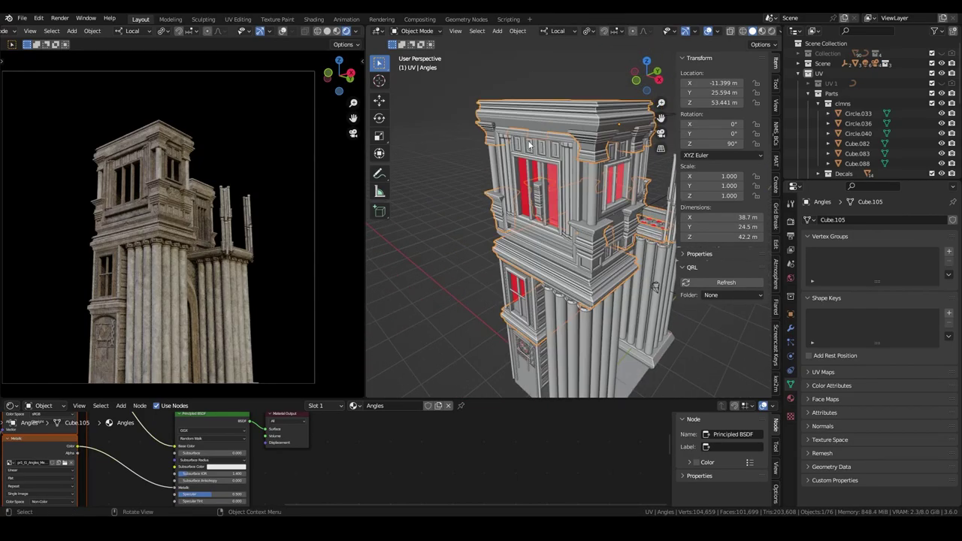
- Try moving the upper Angles trim parts, cancelling once and then placing them
{"action": "middle_click_drag", "start_coordinate": [530, 145], "coordinate": [581, 233]}
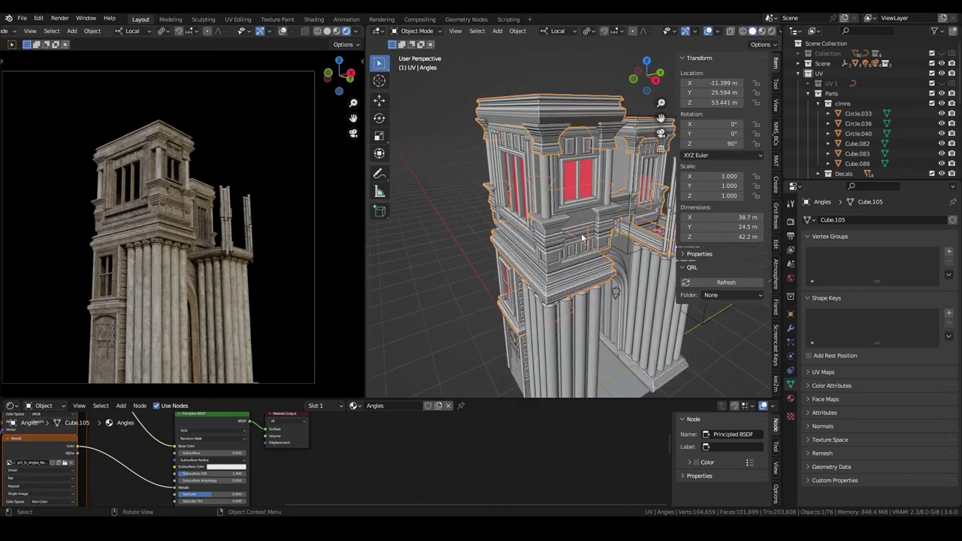
{"action": "key", "text": "g"}
{"action": "key", "text": "Escape"}
{"action": "middle_click_drag", "start_coordinate": [585, 155], "coordinate": [460, 204]}
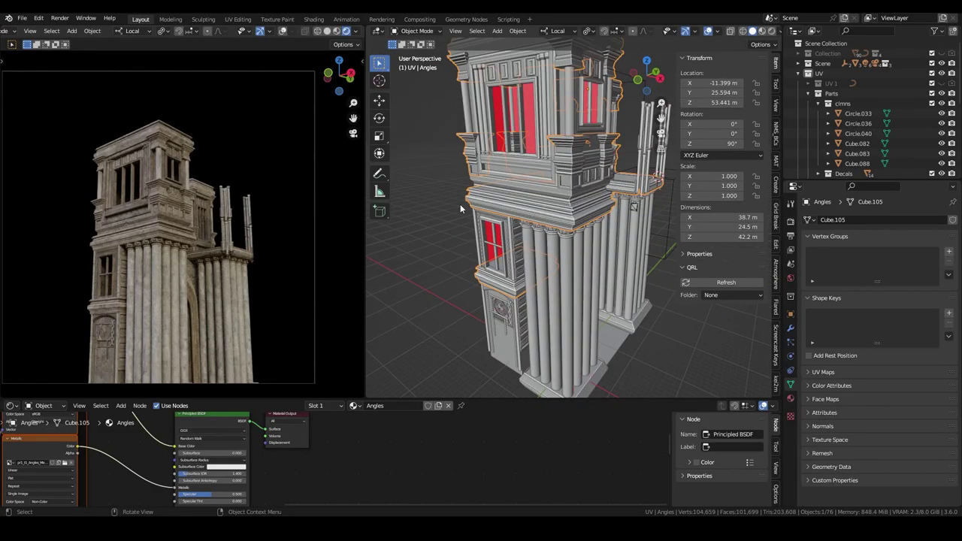
{"action": "key", "text": "g"}
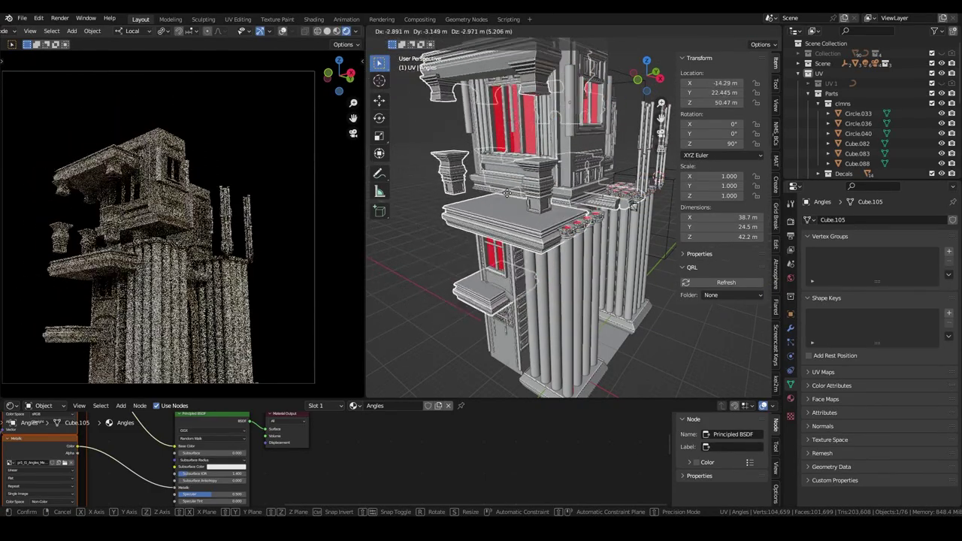
{"action": "left_click", "coordinate": [487, 185]}
- Undo and redo, then select the small balcony piece Cube.057
{"action": "mouse_move", "coordinate": [551, 218]}
{"action": "middle_mouse_down"}
{"action": "mouse_move", "coordinate": [529, 223]}
{"action": "mouse_move", "coordinate": [550, 183]}
{"action": "mouse_move", "coordinate": [562, 273]}
{"action": "middle_mouse_up"}
{"action": "key", "text": "ctrl+z"}
{"action": "key", "text": "ctrl+shift+z"}
{"action": "left_click", "coordinate": [548, 173], "text": "shift"}
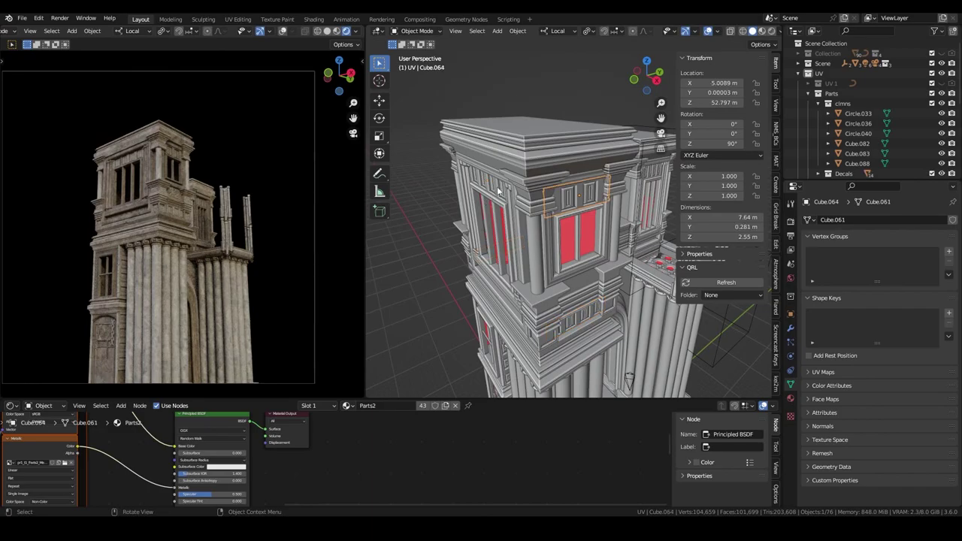
{"action": "left_click", "coordinate": [520, 213]}
{"action": "mouse_move", "coordinate": [519, 210]}
{"action": "middle_mouse_down"}
{"action": "mouse_move", "coordinate": [578, 198]}
{"action": "mouse_move", "coordinate": [576, 270]}
{"action": "middle_mouse_up"}
{"action": "left_click", "coordinate": [573, 248]}
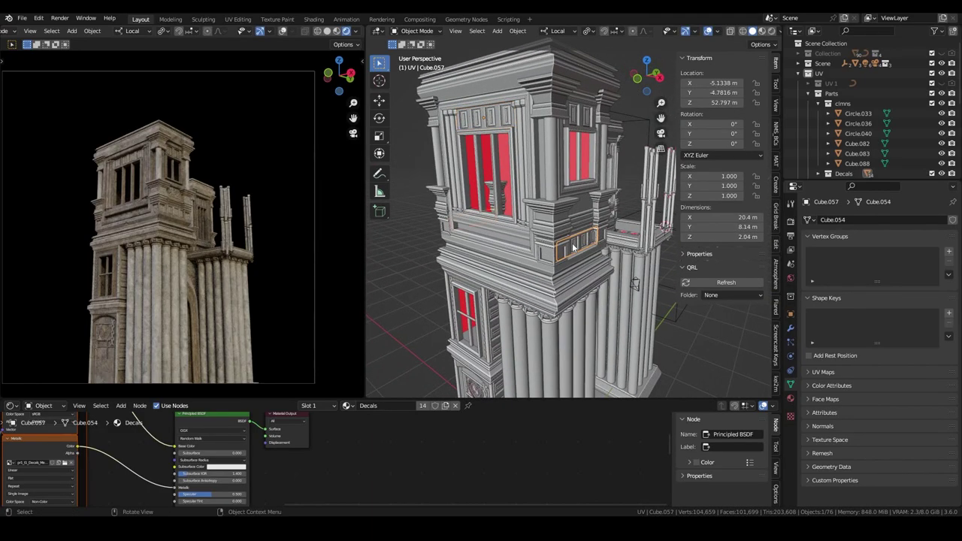
{"action": "middle_click_drag", "start_coordinate": [492, 227], "coordinate": [526, 218]}
{"action": "scroll", "coordinate": [827, 112], "scroll_direction": "down", "scroll_amount": 1}
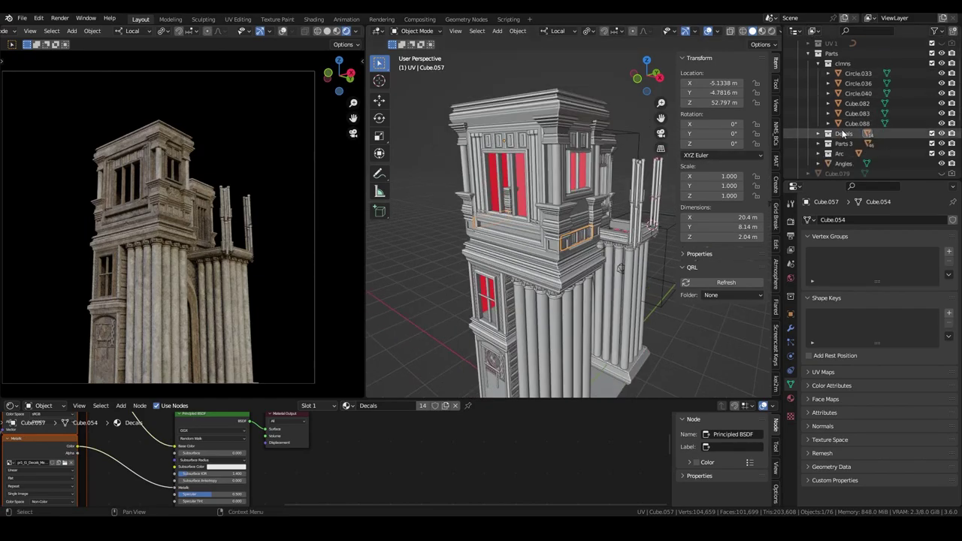
- Select all objects of the clmns collection, then of the Decals collection
{"action": "left_click", "coordinate": [829, 83]}
{"action": "left_click", "coordinate": [831, 74]}
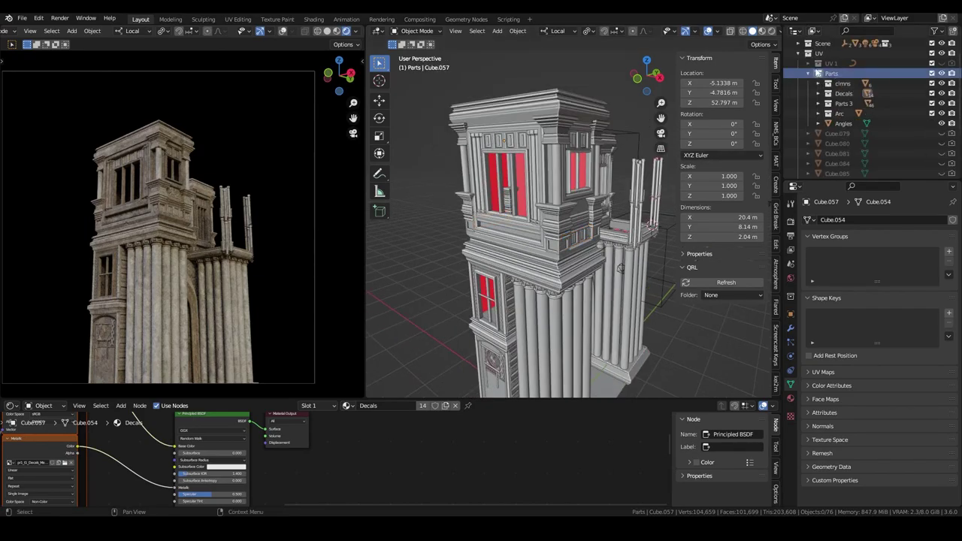
{"action": "left_click", "coordinate": [840, 83]}
{"action": "right_click", "coordinate": [853, 85]}
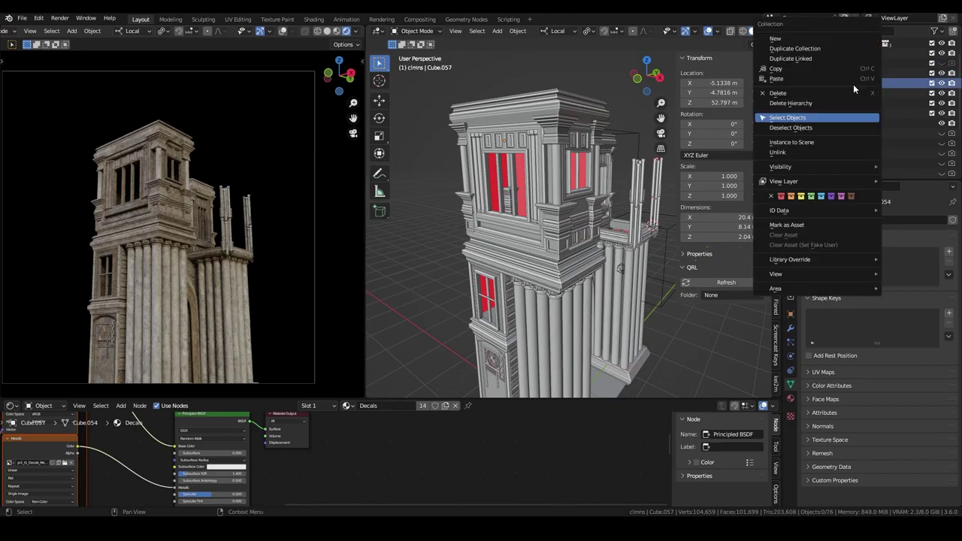
{"action": "left_click", "coordinate": [814, 118]}
{"action": "middle_click_drag", "start_coordinate": [571, 225], "coordinate": [594, 199]}
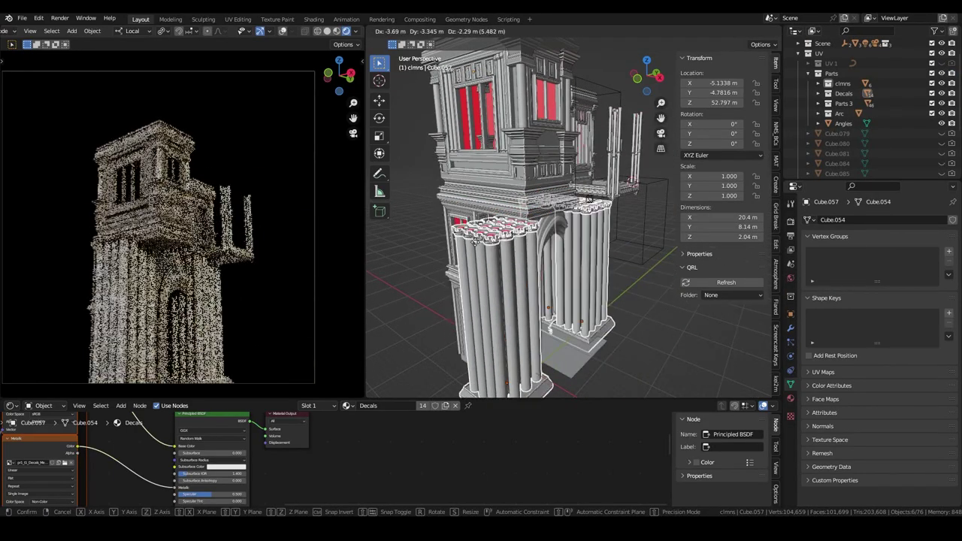
{"action": "right_click", "coordinate": [843, 93]}
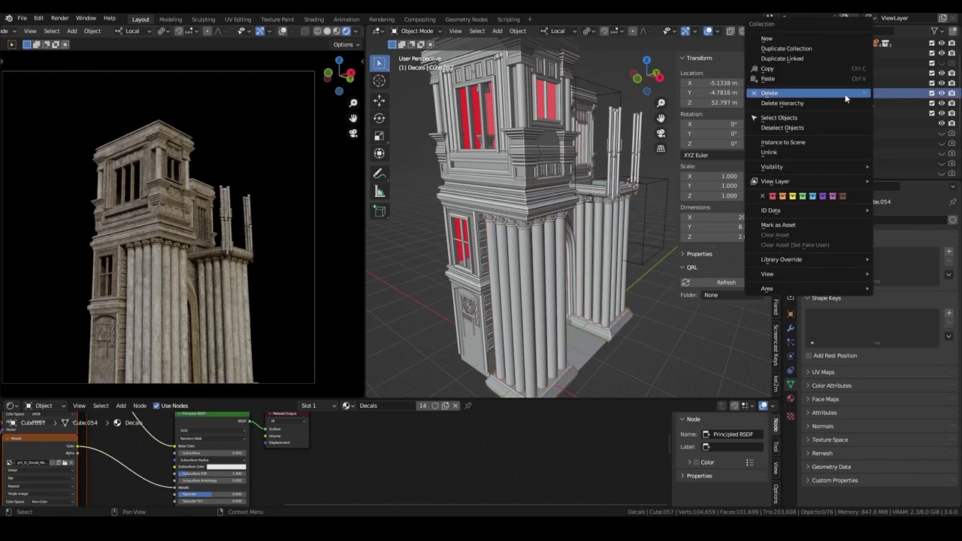
{"action": "left_click", "coordinate": [801, 119]}
{"action": "middle_click_drag", "start_coordinate": [569, 256], "coordinate": [579, 248]}
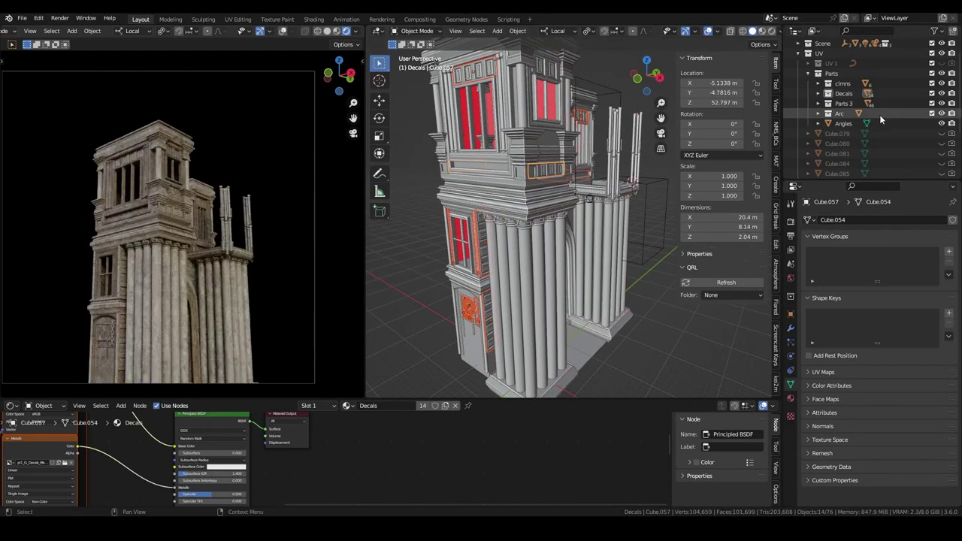
- Select all Parts 3 objects and set them back after a trial move
{"action": "right_click", "coordinate": [842, 103]}
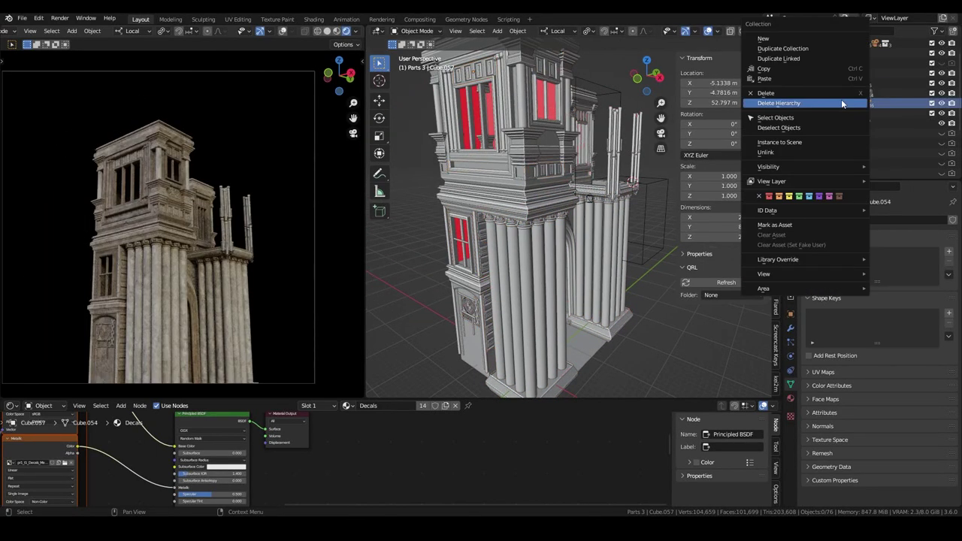
{"action": "left_click", "coordinate": [802, 118]}
{"action": "key", "text": "g"}
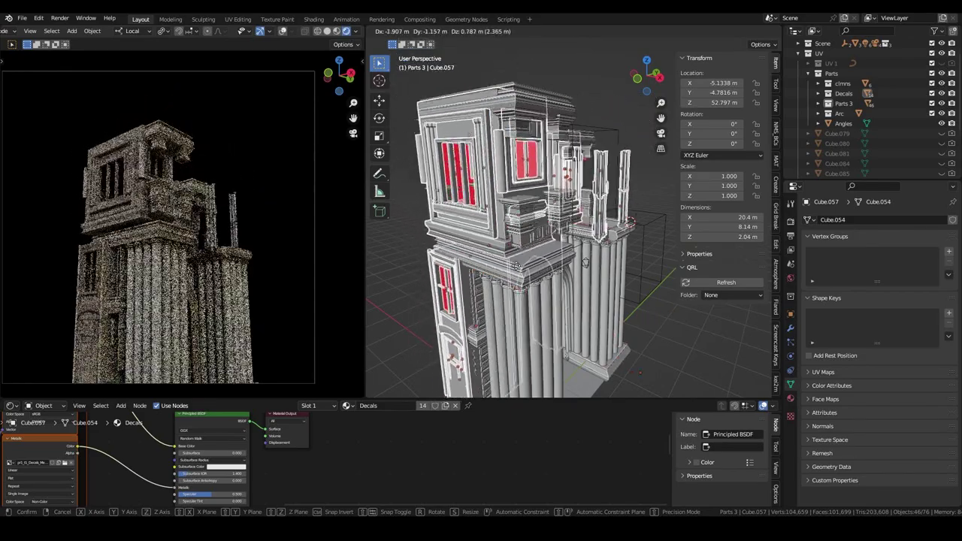
{"action": "left_click", "coordinate": [544, 253]}
{"action": "mouse_move", "coordinate": [545, 253]}
{"action": "middle_mouse_down"}
{"action": "mouse_move", "coordinate": [566, 275]}
{"action": "mouse_move", "coordinate": [551, 246]}
{"action": "mouse_move", "coordinate": [523, 242]}
{"action": "middle_mouse_up"}
- Select the Arc objects, frame the arch, and open its mesh in edit mode and back
{"action": "left_click", "coordinate": [837, 114]}
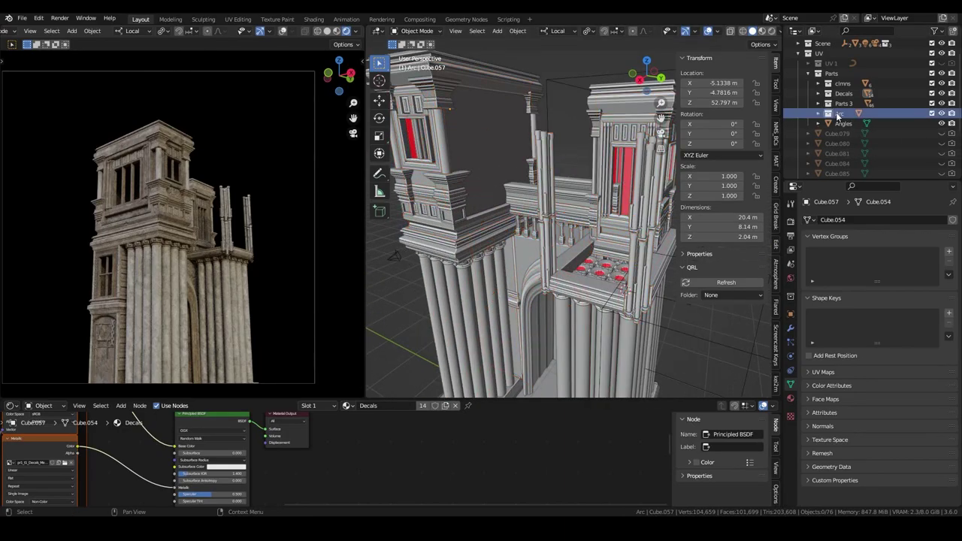
{"action": "right_click", "coordinate": [838, 115]}
{"action": "left_click", "coordinate": [838, 117]}
{"action": "key", "text": "KP_Decimal"}
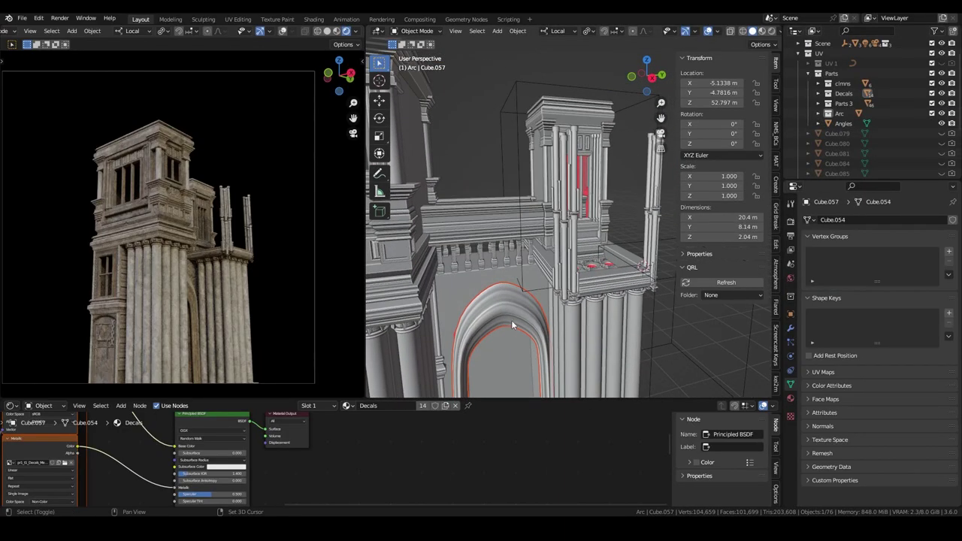
{"action": "mouse_move", "coordinate": [511, 320]}
{"action": "middle_mouse_down"}
{"action": "mouse_move", "coordinate": [585, 170]}
{"action": "mouse_move", "coordinate": [495, 264]}
{"action": "mouse_move", "coordinate": [528, 238]}
{"action": "mouse_move", "coordinate": [566, 237]}
{"action": "mouse_move", "coordinate": [535, 241]}
{"action": "mouse_move", "coordinate": [560, 240]}
{"action": "mouse_move", "coordinate": [560, 185]}
{"action": "middle_mouse_up"}
{"action": "scroll", "coordinate": [574, 195], "scroll_direction": "up", "scroll_amount": 2}
{"action": "key", "text": "Tab"}
{"action": "scroll", "coordinate": [579, 181], "scroll_direction": "up", "scroll_amount": 2}
{"action": "scroll", "coordinate": [495, 264], "scroll_direction": "down", "scroll_amount": 3}
{"action": "scroll", "coordinate": [528, 238], "scroll_direction": "up", "scroll_amount": 3}
{"action": "key", "text": "Tab"}
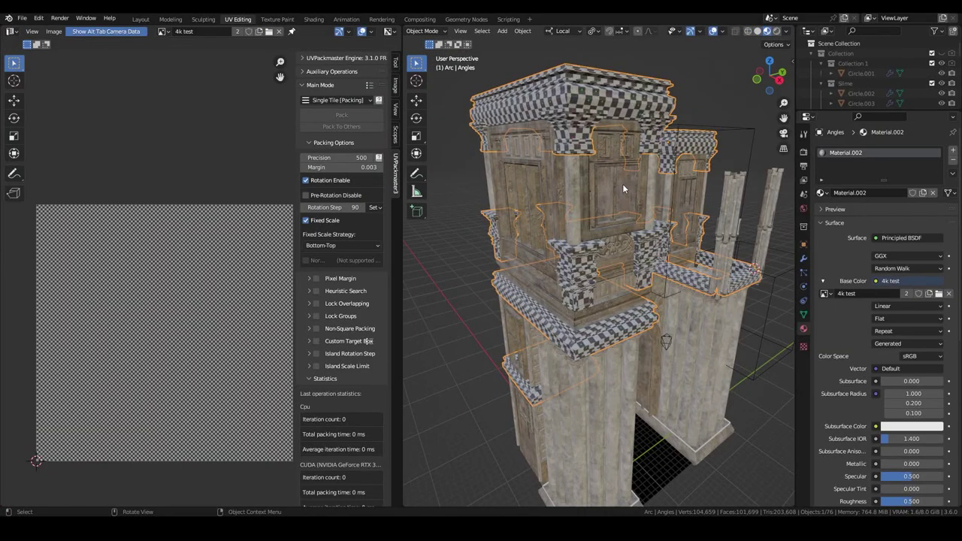
{"action": "scroll", "coordinate": [623, 188], "scroll_direction": "down", "scroll_amount": 2}
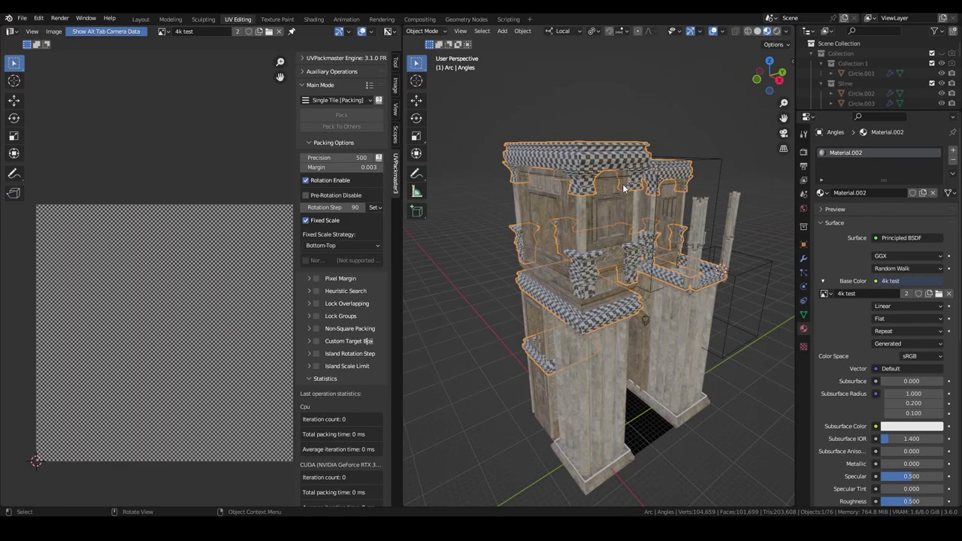
{"action": "middle_click_drag", "start_coordinate": [612, 191], "coordinate": [610, 194]}
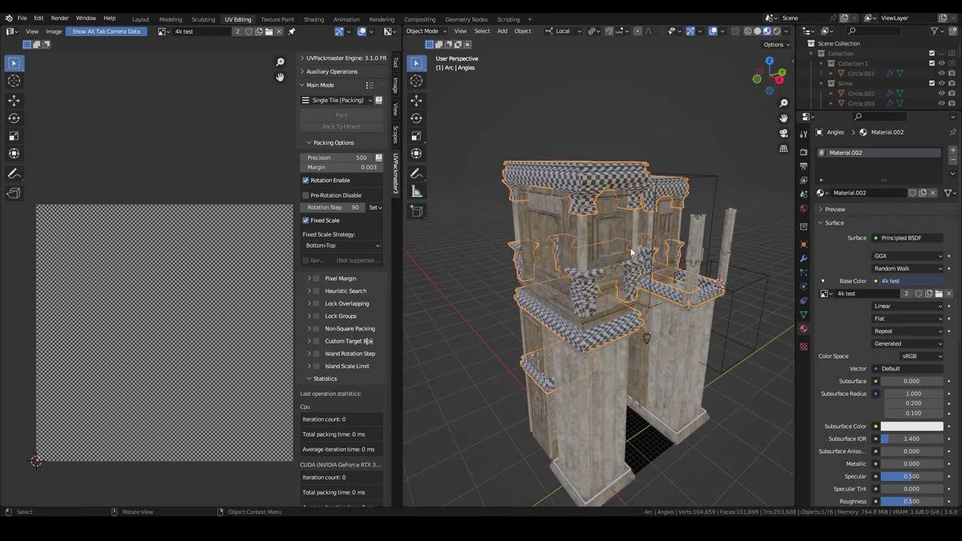
{"action": "mouse_move", "coordinate": [611, 194]}
{"action": "middle_mouse_down"}
{"action": "mouse_move", "coordinate": [607, 298]}
{"action": "mouse_move", "coordinate": [537, 258]}
{"action": "middle_mouse_up"}
{"action": "scroll", "coordinate": [537, 258], "scroll_direction": "up", "scroll_amount": 2}
{"action": "scroll", "coordinate": [556, 264], "scroll_direction": "up", "scroll_amount": 2}
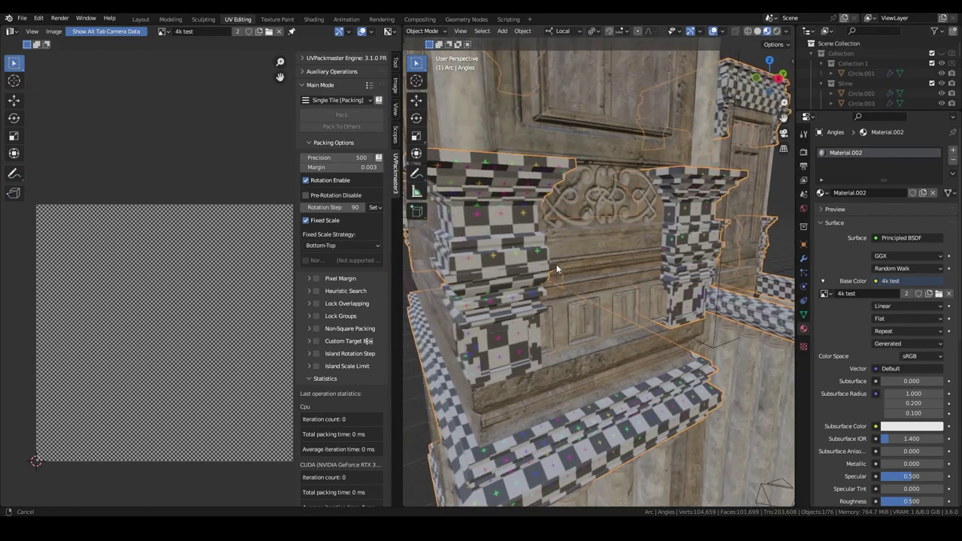
{"action": "scroll", "coordinate": [573, 272], "scroll_direction": "up", "scroll_amount": 2}
{"action": "scroll", "coordinate": [578, 298], "scroll_direction": "down", "scroll_amount": 2}
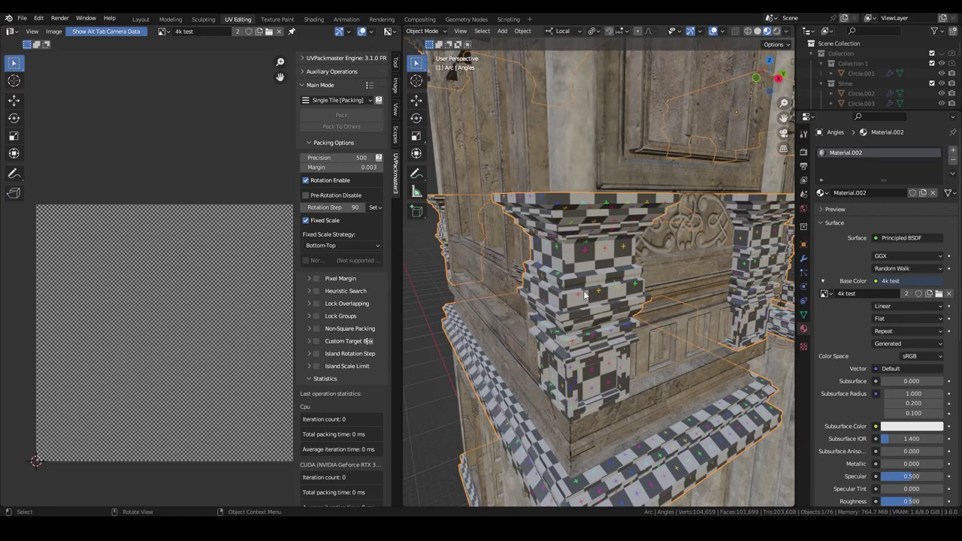
{"action": "scroll", "coordinate": [584, 295], "scroll_direction": "down", "scroll_amount": 2}
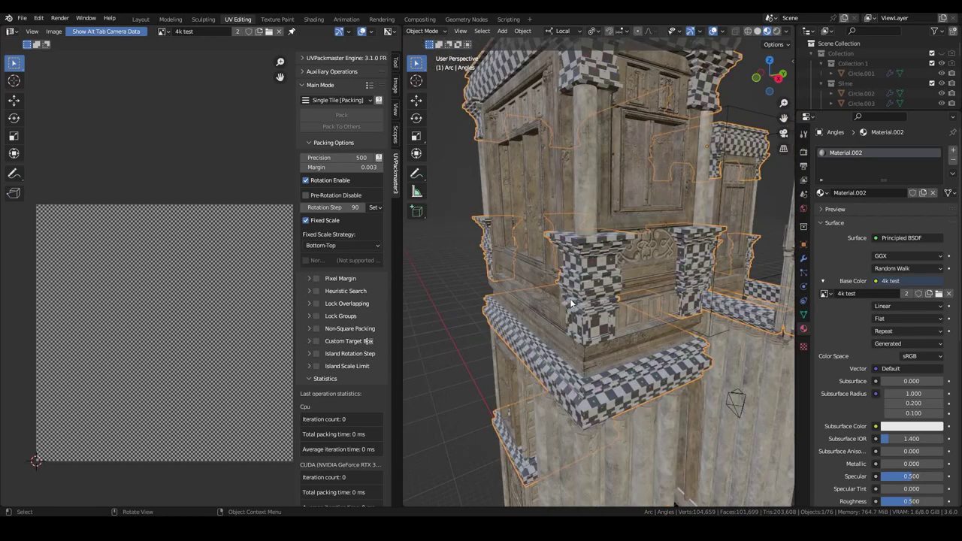
{"action": "middle_click_drag", "start_coordinate": [584, 284], "coordinate": [584, 248]}
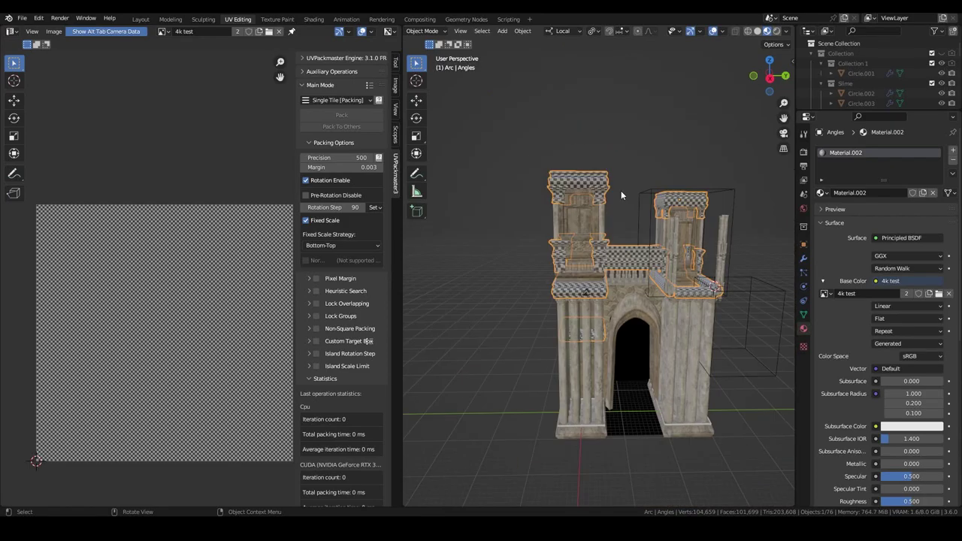
{"action": "scroll", "coordinate": [621, 191], "scroll_direction": "up", "scroll_amount": 5}
{"action": "middle_click_drag", "start_coordinate": [626, 197], "coordinate": [648, 207]}
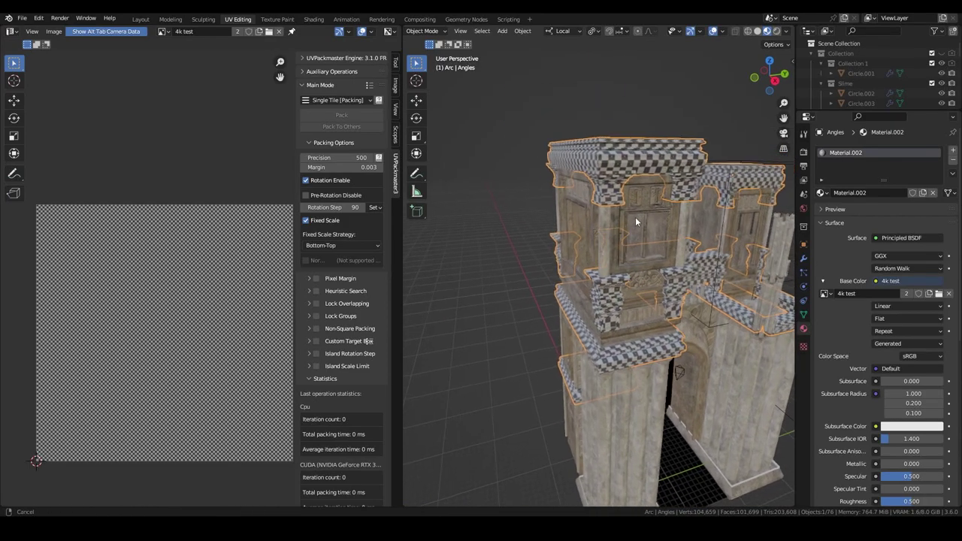
{"action": "scroll", "coordinate": [629, 225], "scroll_direction": "up", "scroll_amount": 3}
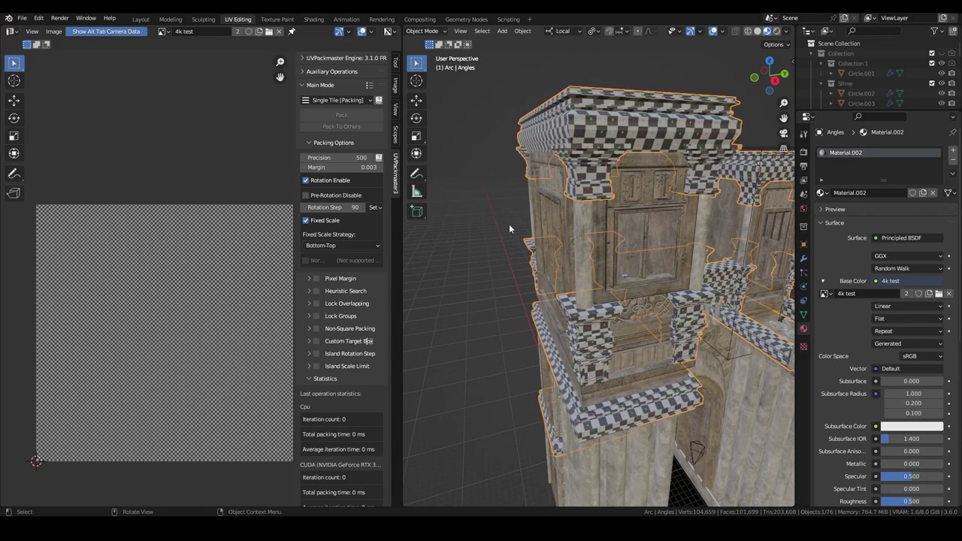
{"action": "scroll", "coordinate": [628, 259], "scroll_direction": "up", "scroll_amount": 2}
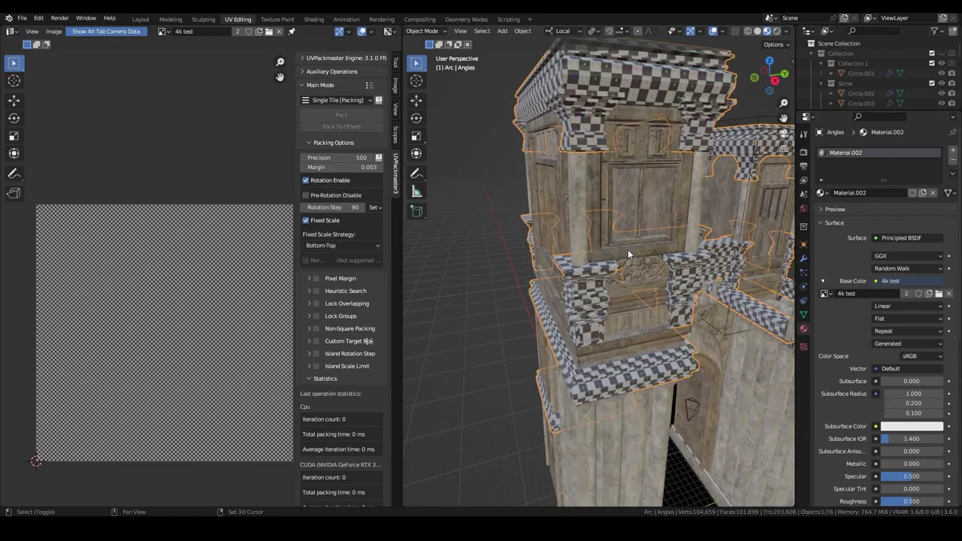
{"action": "scroll", "coordinate": [628, 249], "scroll_direction": "up", "scroll_amount": 3}
{"action": "scroll", "coordinate": [639, 251], "scroll_direction": "up", "scroll_amount": 2, "text": "shift"}
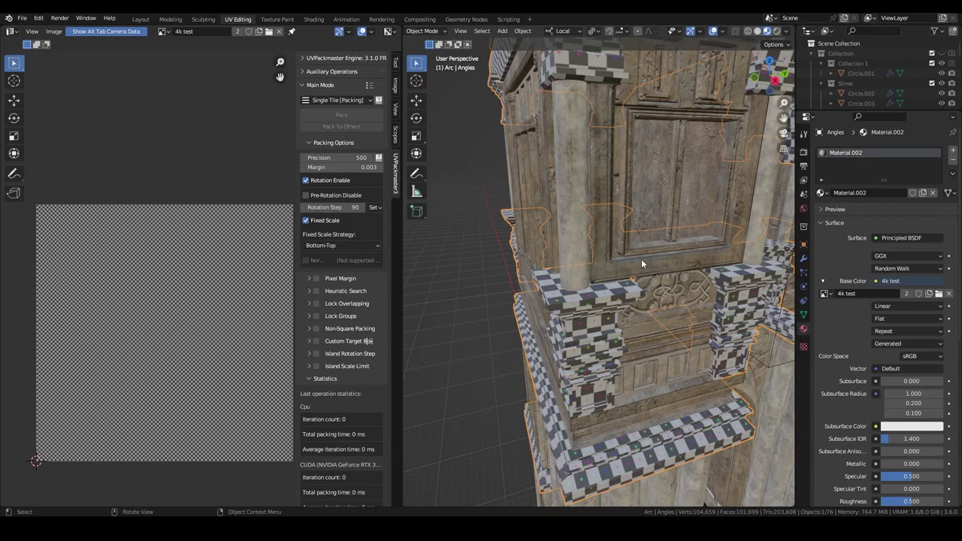
{"action": "scroll", "coordinate": [642, 258], "scroll_direction": "down", "scroll_amount": 3}
{"action": "middle_click_drag", "start_coordinate": [634, 235], "coordinate": [632, 224]}
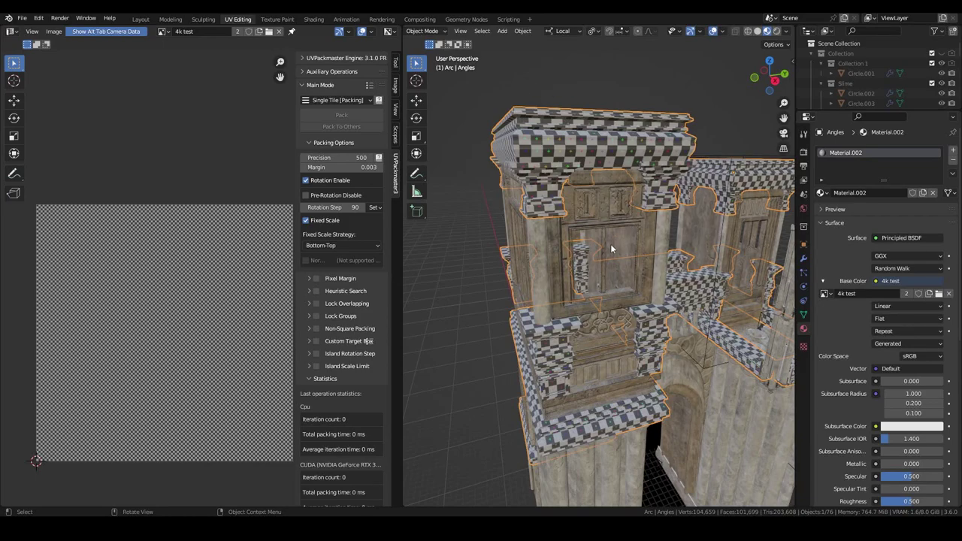
{"action": "scroll", "coordinate": [604, 193], "scroll_direction": "down", "scroll_amount": 3}
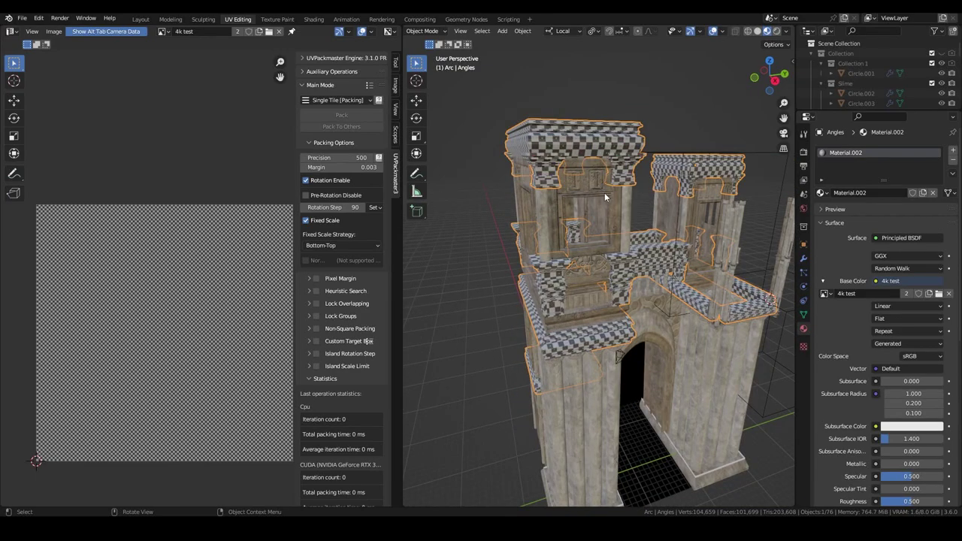
{"action": "middle_click_drag", "start_coordinate": [604, 193], "coordinate": [555, 131]}
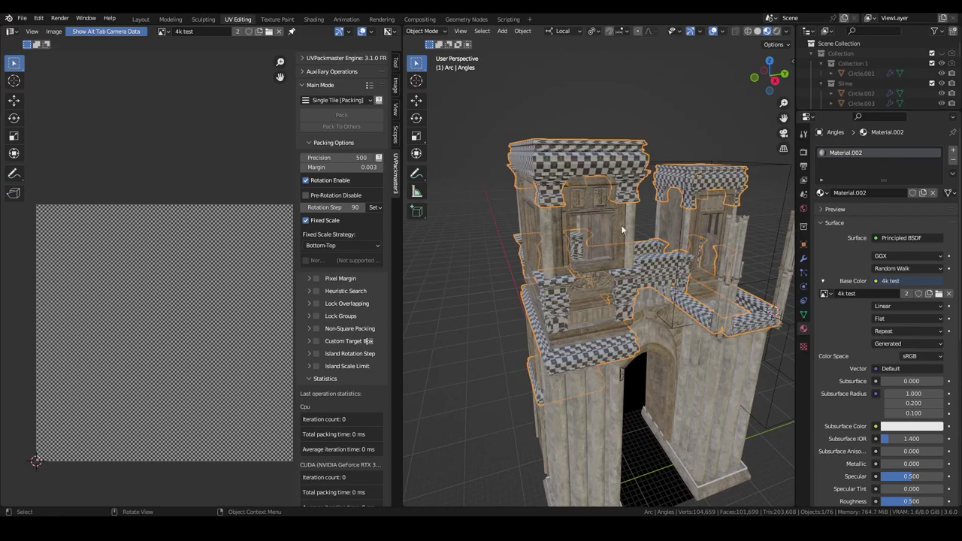
{"action": "mouse_move", "coordinate": [619, 348]}
{"action": "middle_mouse_down"}
{"action": "mouse_move", "coordinate": [607, 414]}
{"action": "mouse_move", "coordinate": [653, 333]}
{"action": "middle_mouse_up"}
- Select column piece Circle.040 and apply its scale
{"action": "left_click", "coordinate": [608, 413]}
{"action": "scroll", "coordinate": [653, 332], "scroll_direction": "up", "scroll_amount": 2}
{"action": "key", "text": "g"}
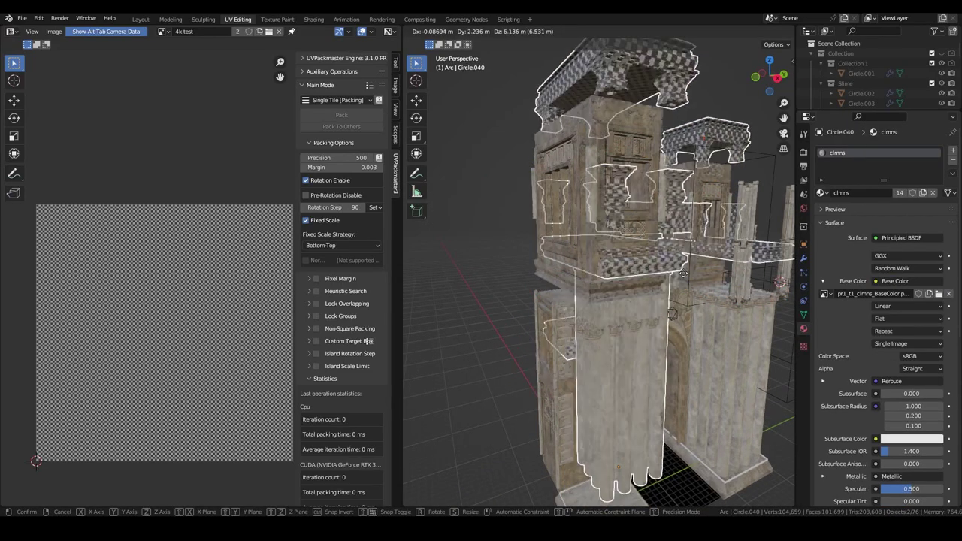
{"action": "right_click", "coordinate": [636, 278]}
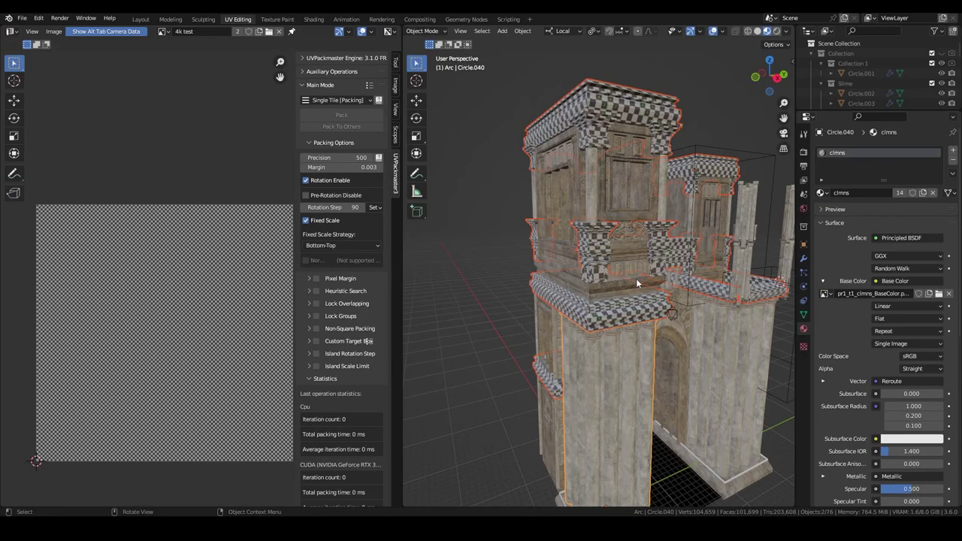
{"action": "key", "text": "ctrl"}
{"action": "key", "text": "ctrl+a"}
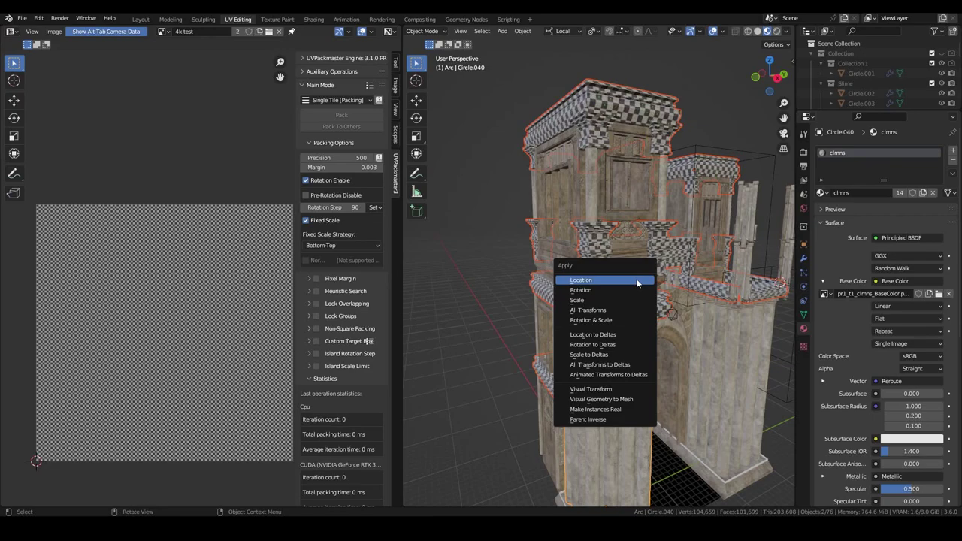
{"action": "left_click", "coordinate": [601, 294]}
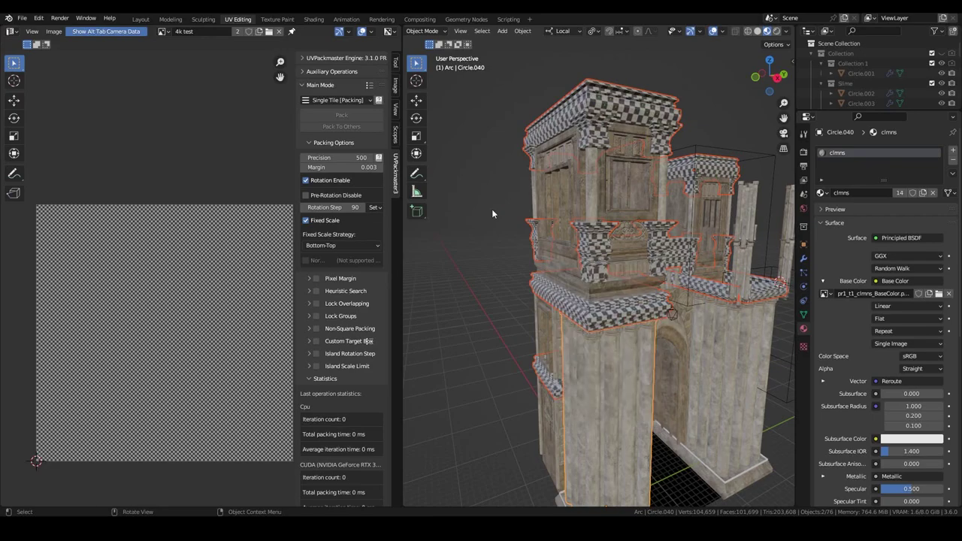
- Deselect the pieces and reselect the Angles trim object on the top cornice
{"action": "left_click", "coordinate": [492, 209]}
{"action": "scroll", "coordinate": [533, 218], "scroll_direction": "up", "scroll_amount": 5}
{"action": "mouse_move", "coordinate": [580, 176]}
{"action": "middle_mouse_down"}
{"action": "mouse_move", "coordinate": [579, 256]}
{"action": "mouse_move", "coordinate": [563, 190]}
{"action": "mouse_move", "coordinate": [599, 245]}
{"action": "middle_mouse_up"}
{"action": "scroll", "coordinate": [563, 190], "scroll_direction": "down", "scroll_amount": 4}
{"action": "left_click", "coordinate": [599, 245]}
{"action": "scroll", "coordinate": [599, 246], "scroll_direction": "up", "scroll_amount": 2}
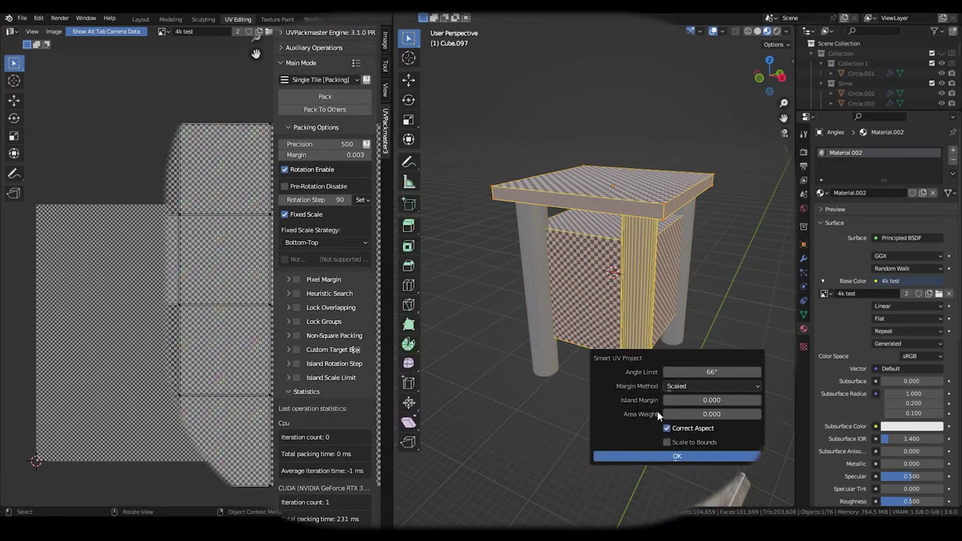
- Select the stool and apply its scale
{"action": "left_click", "coordinate": [618, 456]}
{"action": "key", "text": "Tab"}
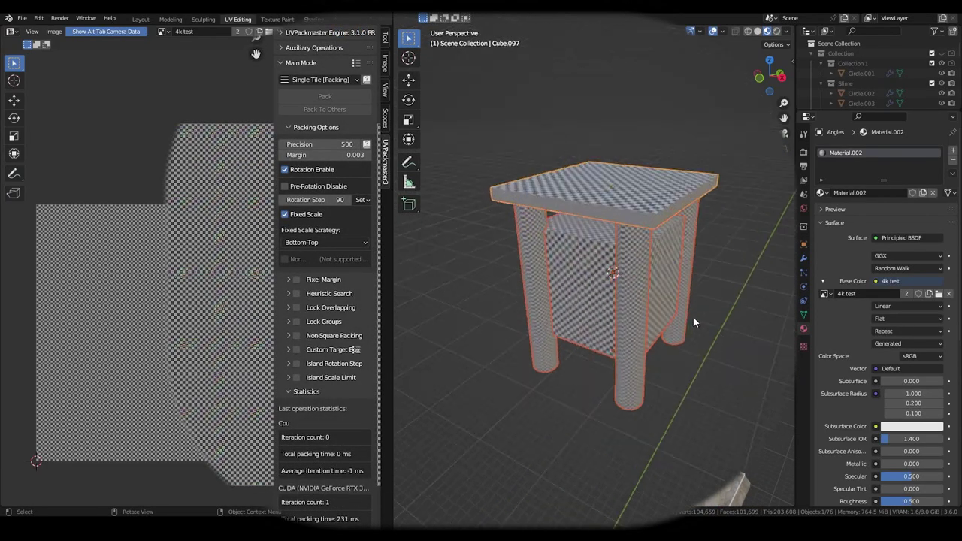
{"action": "scroll", "coordinate": [756, 408], "scroll_direction": "up", "scroll_amount": 8}
{"action": "scroll", "coordinate": [654, 254], "scroll_direction": "down", "scroll_amount": 2}
{"action": "scroll", "coordinate": [674, 271], "scroll_direction": "down", "scroll_amount": 4}
{"action": "key", "text": "ctrl+a"}
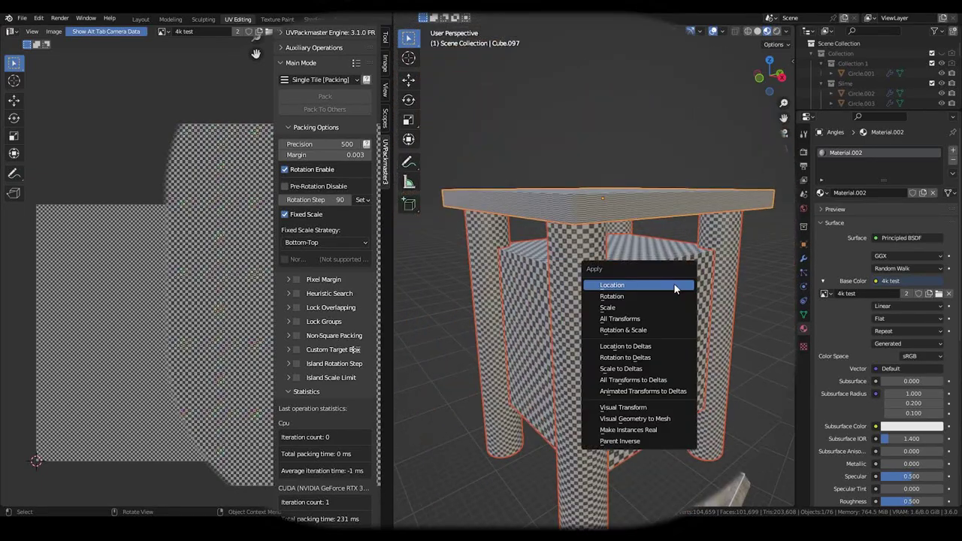
{"action": "left_click", "coordinate": [653, 316]}
- Recompute the stool's UVs with Smart UV Project and return to object mode
{"action": "key", "text": "Tab"}
{"action": "key", "text": "u"}
{"action": "left_click", "coordinate": [654, 317]}
{"action": "left_click", "coordinate": [653, 416]}
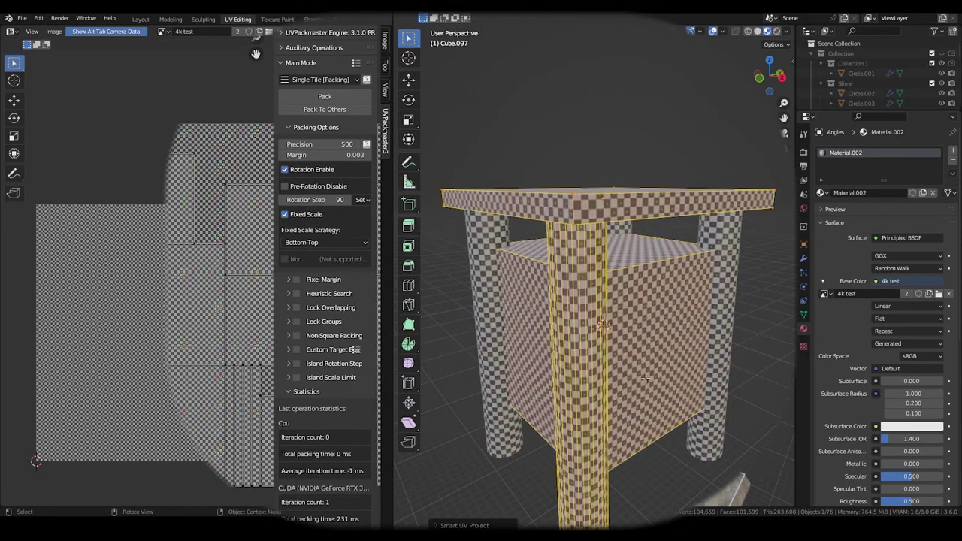
{"action": "key", "text": "Tab"}
{"action": "mouse_move", "coordinate": [692, 275]}
{"action": "middle_mouse_down"}
{"action": "mouse_move", "coordinate": [651, 324]}
{"action": "mouse_move", "coordinate": [656, 257]}
{"action": "mouse_move", "coordinate": [610, 295]}
{"action": "mouse_move", "coordinate": [665, 233]}
{"action": "mouse_move", "coordinate": [649, 294]}
{"action": "middle_mouse_up"}
{"action": "scroll", "coordinate": [678, 280], "scroll_direction": "down", "scroll_amount": 3}
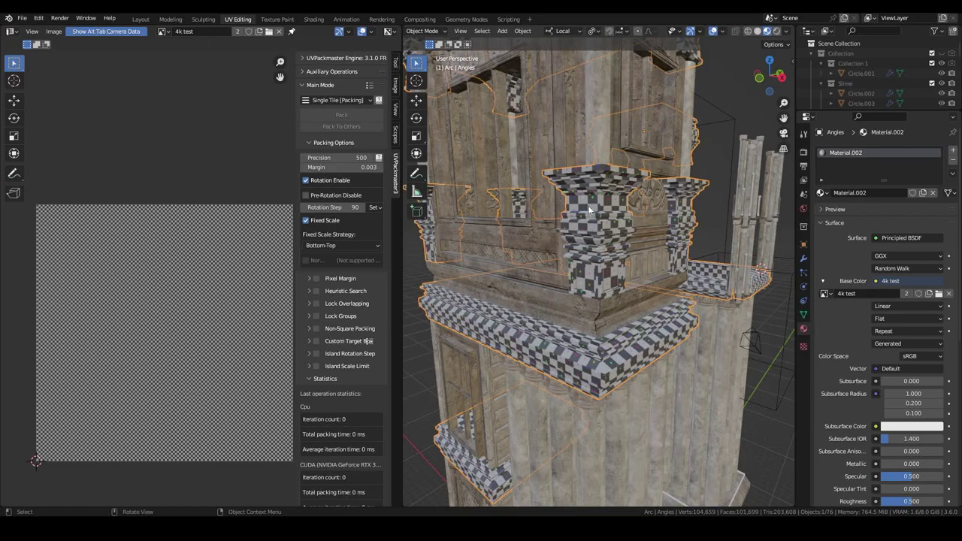
- Zoom onto the pillar capital and switch the Angles mesh into edit mode
{"action": "scroll", "coordinate": [588, 205], "scroll_direction": "up", "scroll_amount": 3}
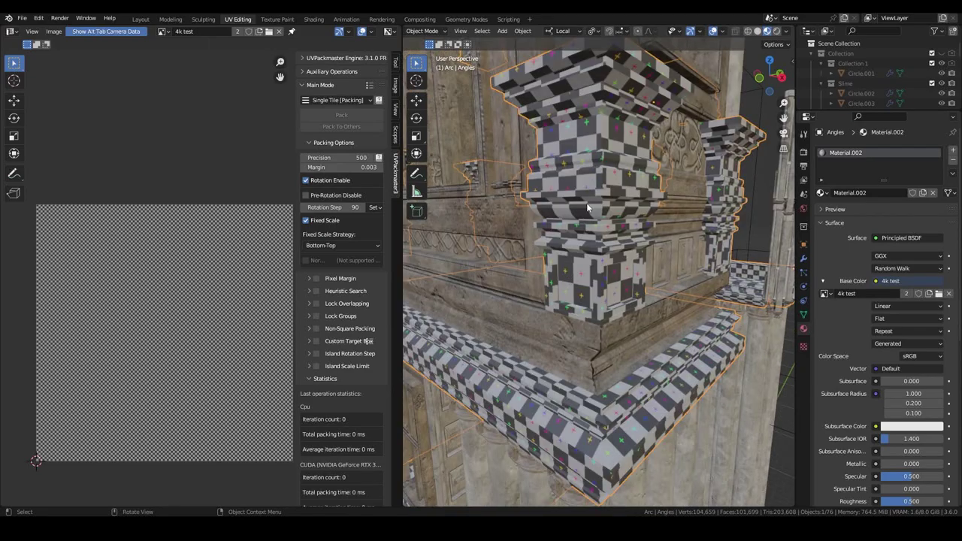
{"action": "scroll", "coordinate": [587, 162], "scroll_direction": "up", "scroll_amount": 2}
{"action": "scroll", "coordinate": [586, 180], "scroll_direction": "up", "scroll_amount": 5, "text": "shift"}
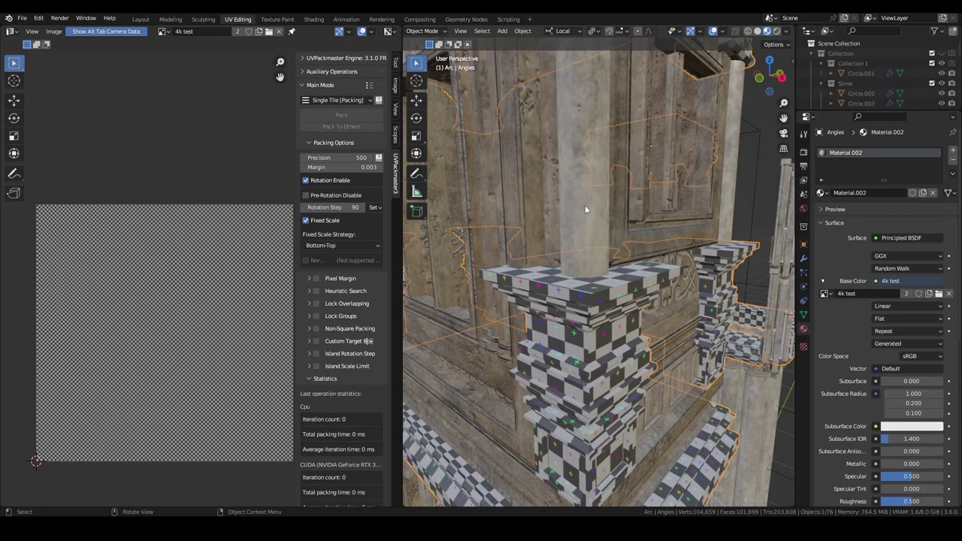
{"action": "key", "text": "Tab"}
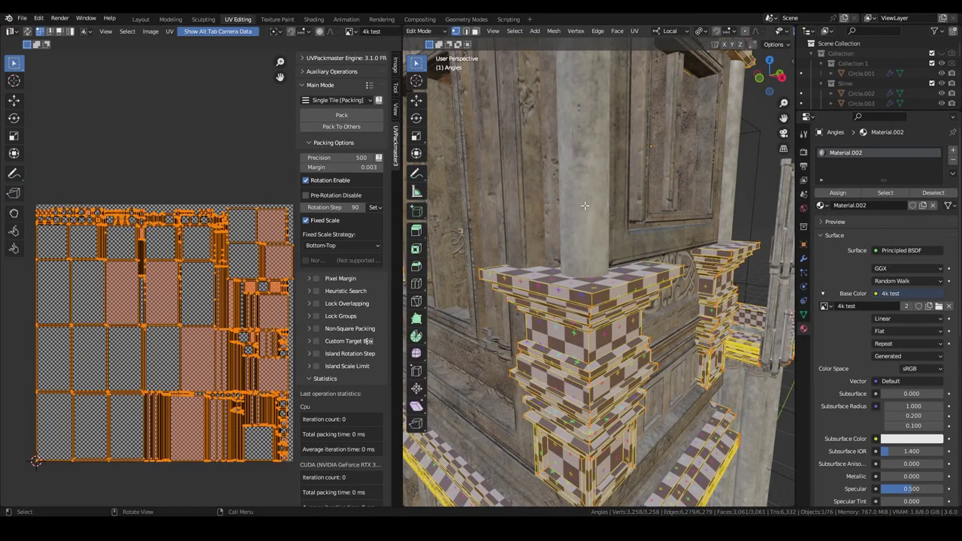
- Unwrap the Angles mesh with Smart UV Project and zoom the UV editor to inspect the islands
{"action": "key", "text": "u"}
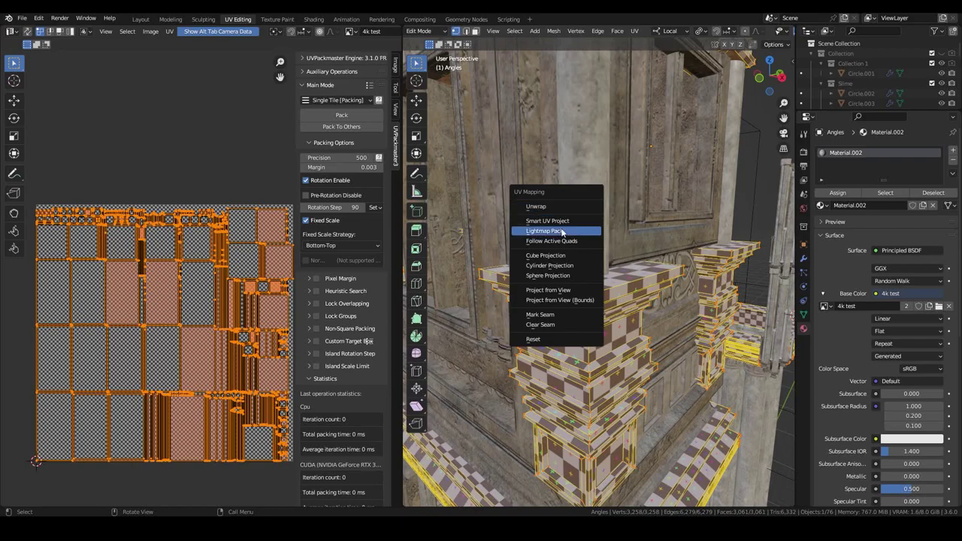
{"action": "left_click", "coordinate": [560, 221]}
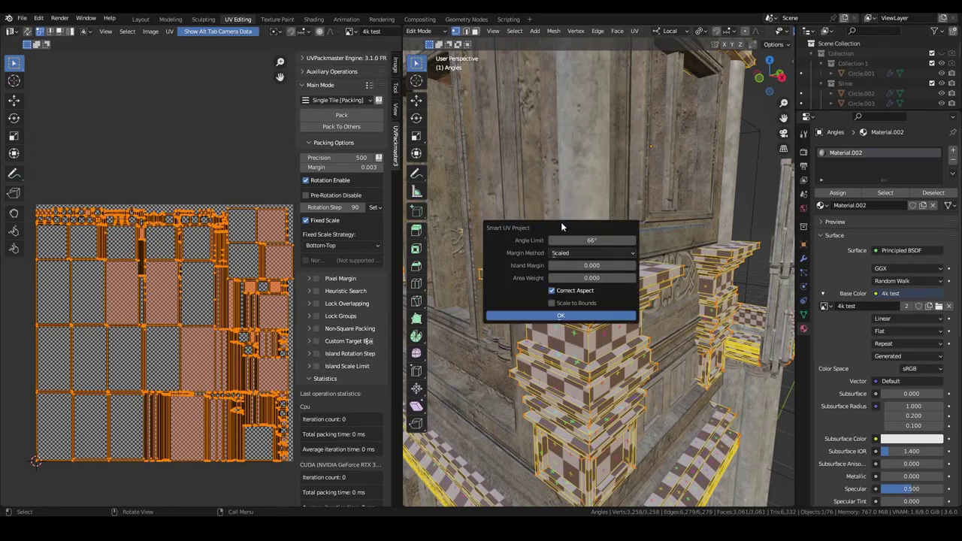
{"action": "left_click", "coordinate": [529, 316]}
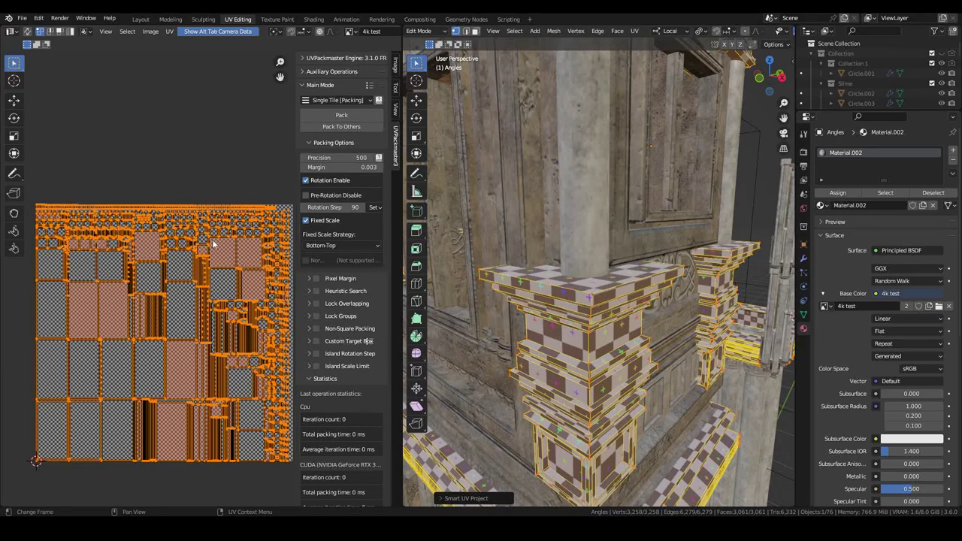
{"action": "scroll", "coordinate": [214, 244], "scroll_direction": "down", "scroll_amount": 1}
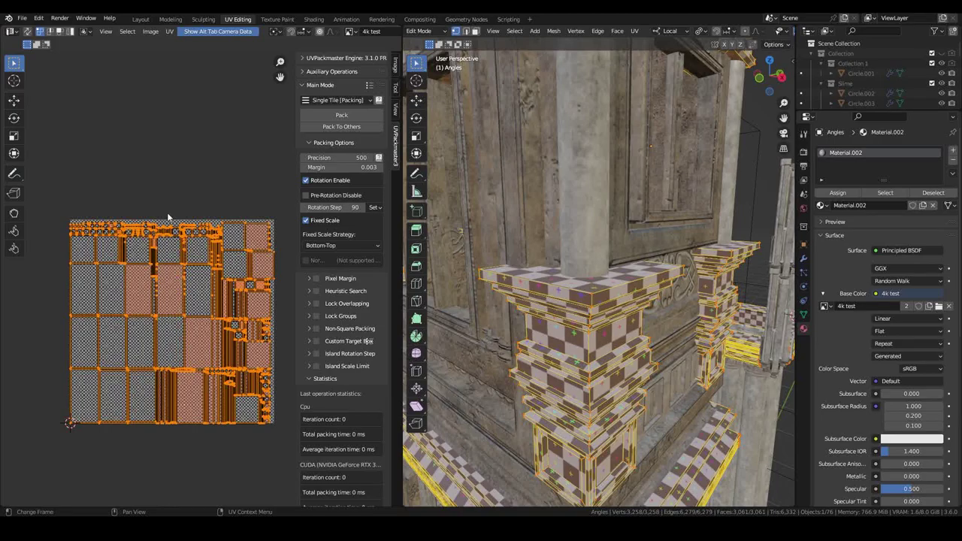
{"action": "scroll", "coordinate": [177, 233], "scroll_direction": "up", "scroll_amount": 1}
{"action": "scroll", "coordinate": [177, 233], "scroll_direction": "up", "scroll_amount": 1}
{"action": "scroll", "coordinate": [184, 240], "scroll_direction": "up", "scroll_amount": 1}
{"action": "scroll", "coordinate": [188, 244], "scroll_direction": "down", "scroll_amount": 2}
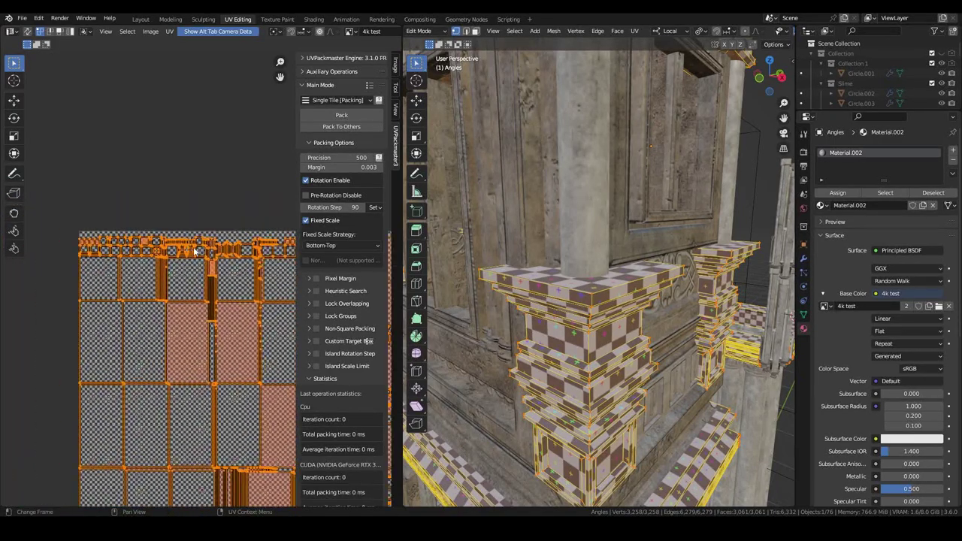
{"action": "scroll", "coordinate": [193, 252], "scroll_direction": "up", "scroll_amount": 2}
{"action": "scroll", "coordinate": [194, 252], "scroll_direction": "down", "scroll_amount": 2}
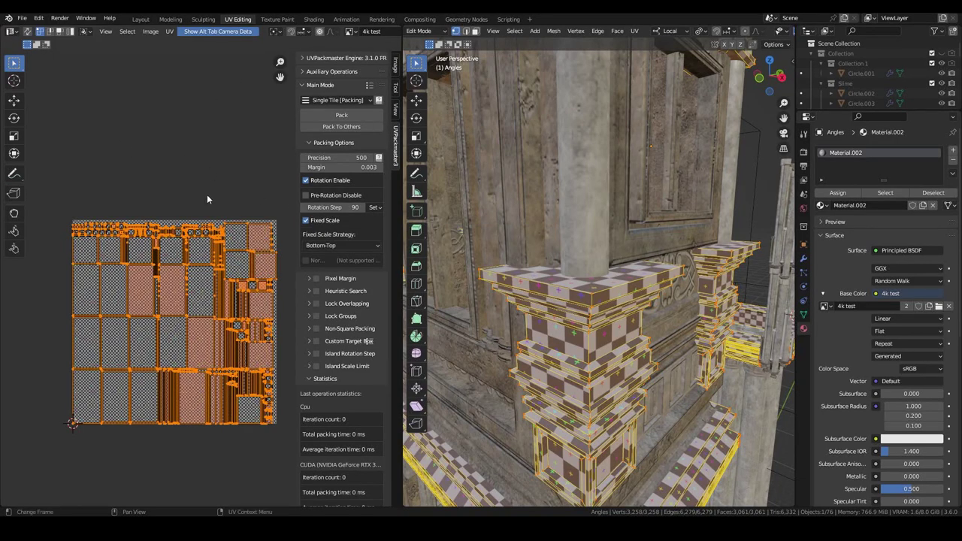
{"action": "left_click", "coordinate": [336, 115]}
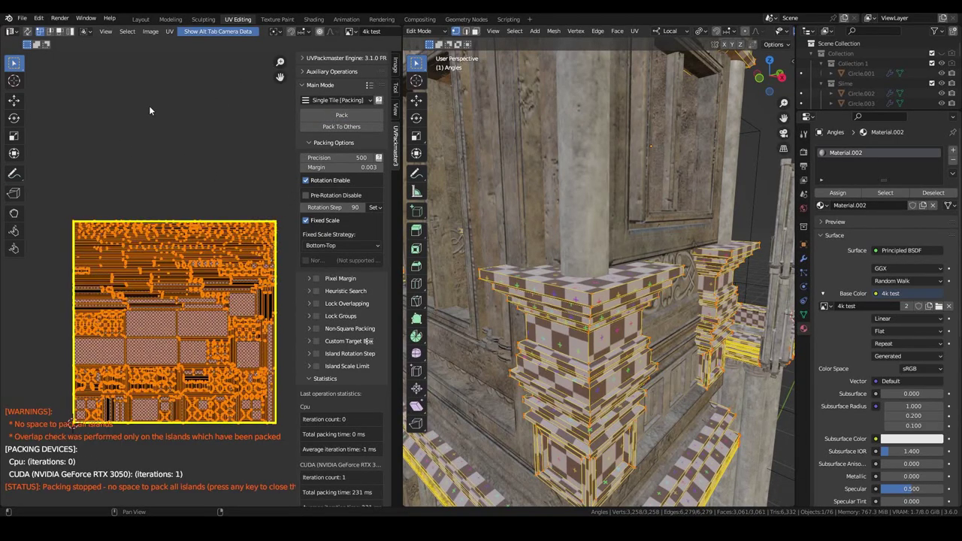
{"action": "scroll", "coordinate": [170, 266], "scroll_direction": "up", "scroll_amount": 5}
{"action": "scroll", "coordinate": [170, 266], "scroll_direction": "down", "scroll_amount": 5}
{"action": "scroll", "coordinate": [169, 265], "scroll_direction": "up", "scroll_amount": 5}
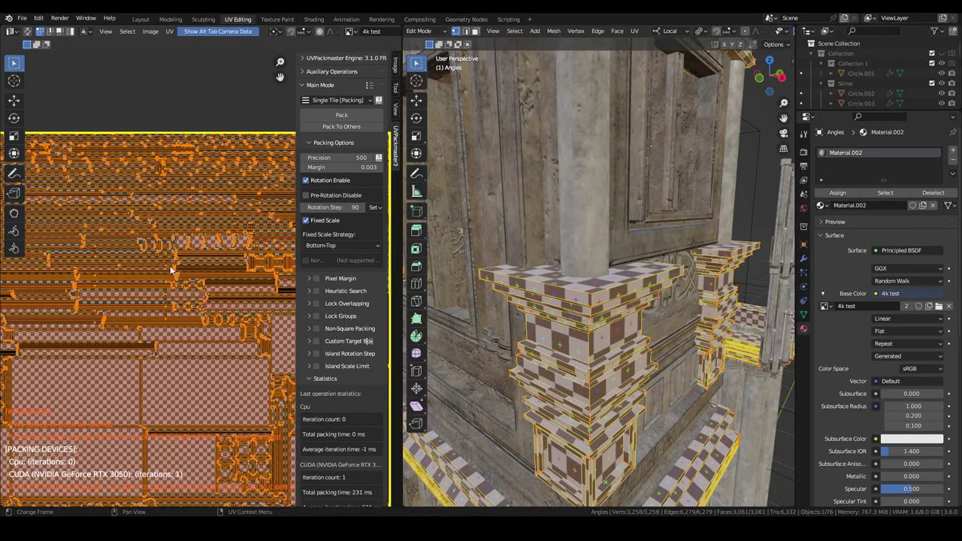
{"action": "scroll", "coordinate": [170, 265], "scroll_direction": "down", "scroll_amount": 5}
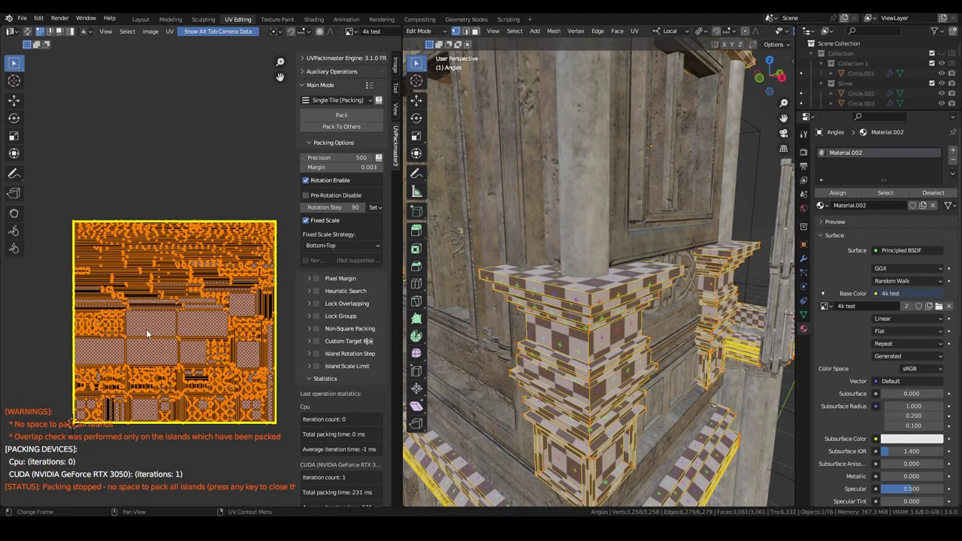
{"action": "key", "text": "Escape"}
{"action": "key", "text": "ctrl+z"}
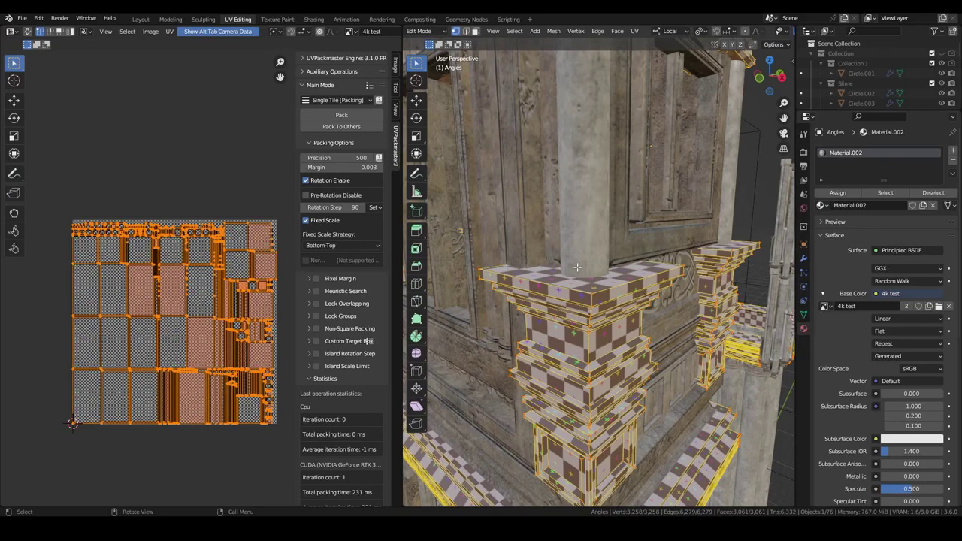
- Return to object mode, enlarge the outliner, and collapse the Collection 1, Collection 3 and Balkon groups
{"action": "key", "text": "Tab"}
{"action": "scroll", "coordinate": [848, 107], "scroll_direction": "down", "scroll_amount": 5}
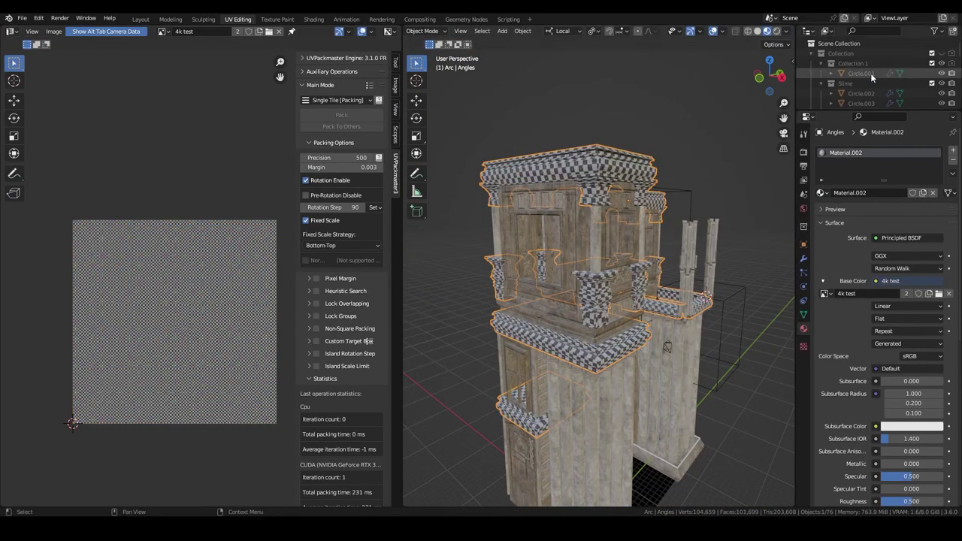
{"action": "left_click_drag", "start_coordinate": [848, 108], "coordinate": [847, 328]}
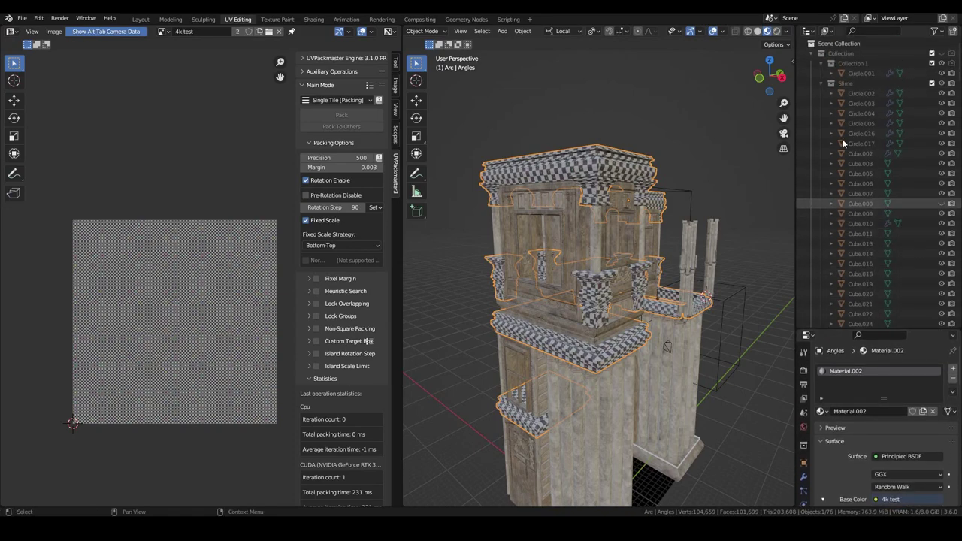
{"action": "left_click", "coordinate": [820, 64]}
{"action": "left_click", "coordinate": [819, 83]}
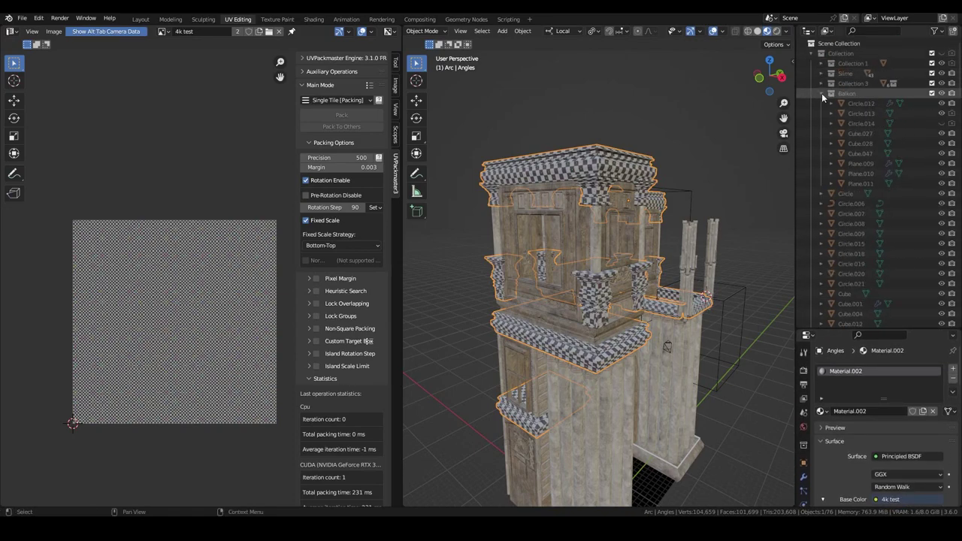
{"action": "left_click", "coordinate": [821, 93]}
{"action": "scroll", "coordinate": [857, 211], "scroll_direction": "down", "scroll_amount": 10}
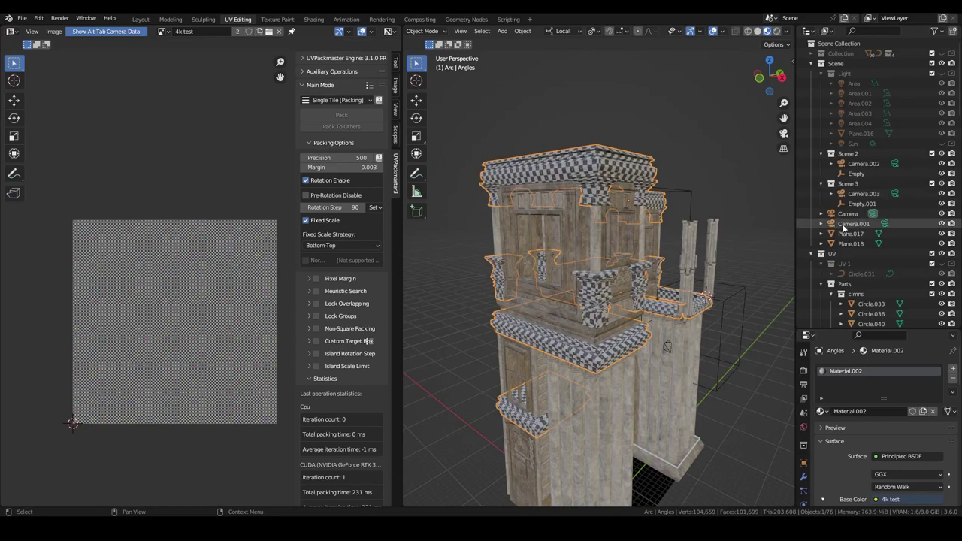
{"action": "scroll", "coordinate": [862, 252], "scroll_direction": "down", "scroll_amount": 3}
- Select the Parts 3 objects as a range, starting from Circle.022 as the active object
{"action": "left_click", "coordinate": [865, 184]}
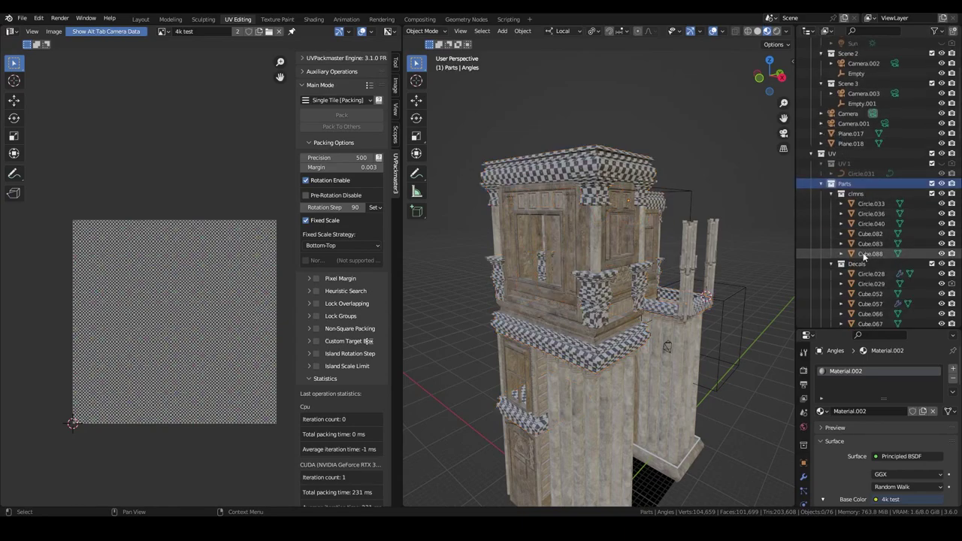
{"action": "left_click", "coordinate": [865, 264]}
{"action": "scroll", "coordinate": [865, 255], "scroll_direction": "down", "scroll_amount": 10}
{"action": "left_click", "coordinate": [864, 215]}
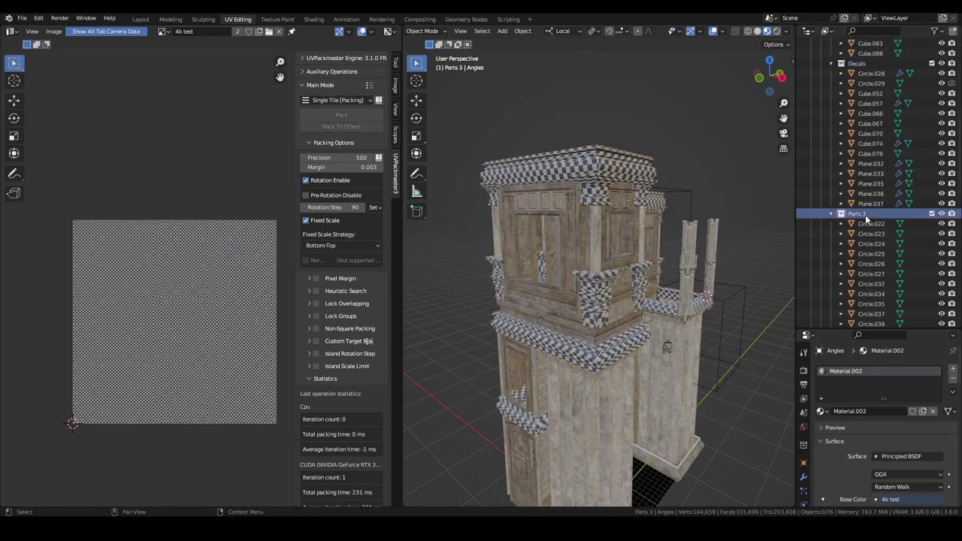
{"action": "scroll", "coordinate": [868, 210], "scroll_direction": "down", "scroll_amount": 3}
{"action": "left_click", "coordinate": [870, 163]}
{"action": "scroll", "coordinate": [871, 226], "scroll_direction": "down", "scroll_amount": 8}
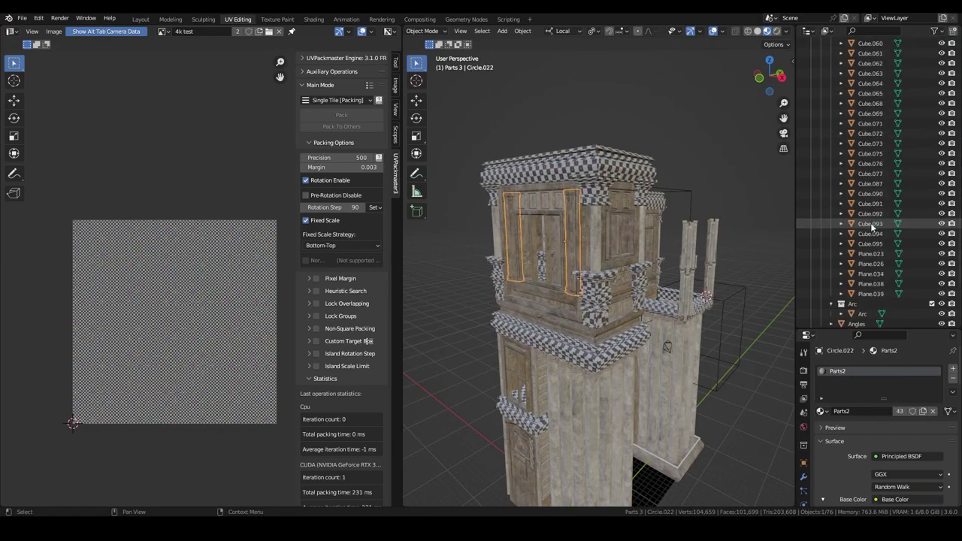
{"action": "left_click", "coordinate": [871, 293], "text": "shift"}
- Inspect the Parts 3 objects' combined UV islands on the checker tile in edit mode, then return to object mode
{"action": "key", "text": "Tab"}
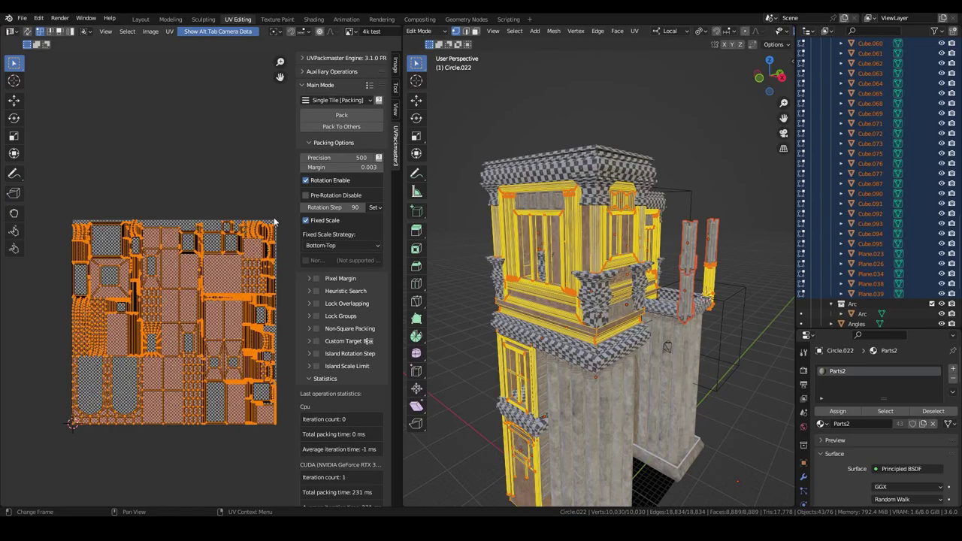
{"action": "scroll", "coordinate": [234, 236], "scroll_direction": "up", "scroll_amount": 5}
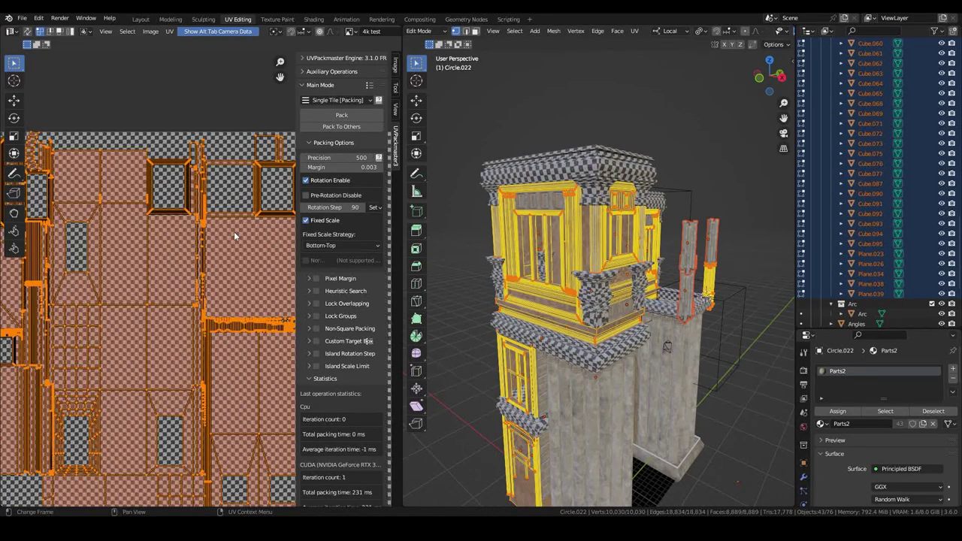
{"action": "scroll", "coordinate": [235, 237], "scroll_direction": "down", "scroll_amount": 5}
{"action": "scroll", "coordinate": [234, 236], "scroll_direction": "up", "scroll_amount": 4}
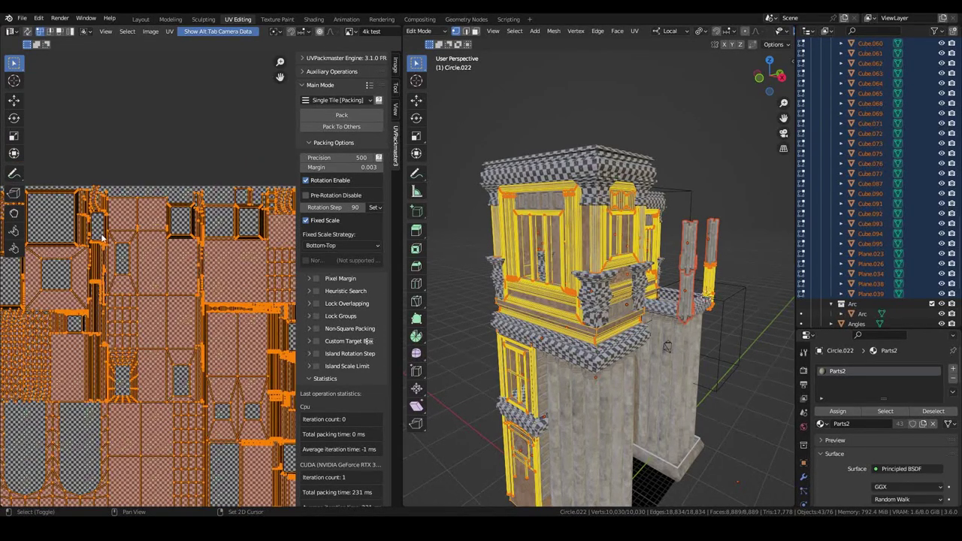
{"action": "scroll", "coordinate": [101, 237], "scroll_direction": "down", "scroll_amount": 4}
{"action": "scroll", "coordinate": [203, 191], "scroll_direction": "up", "scroll_amount": 4}
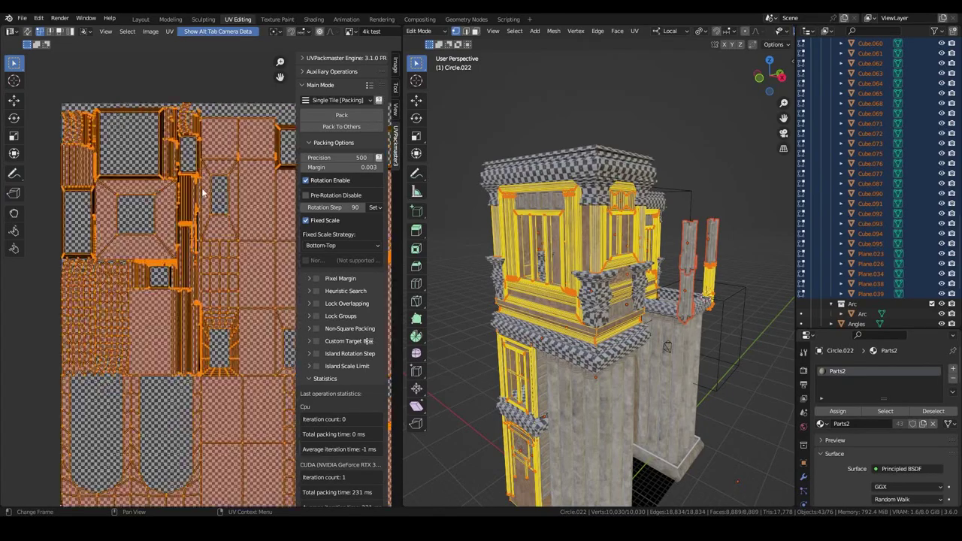
{"action": "scroll", "coordinate": [203, 192], "scroll_direction": "up", "scroll_amount": 1}
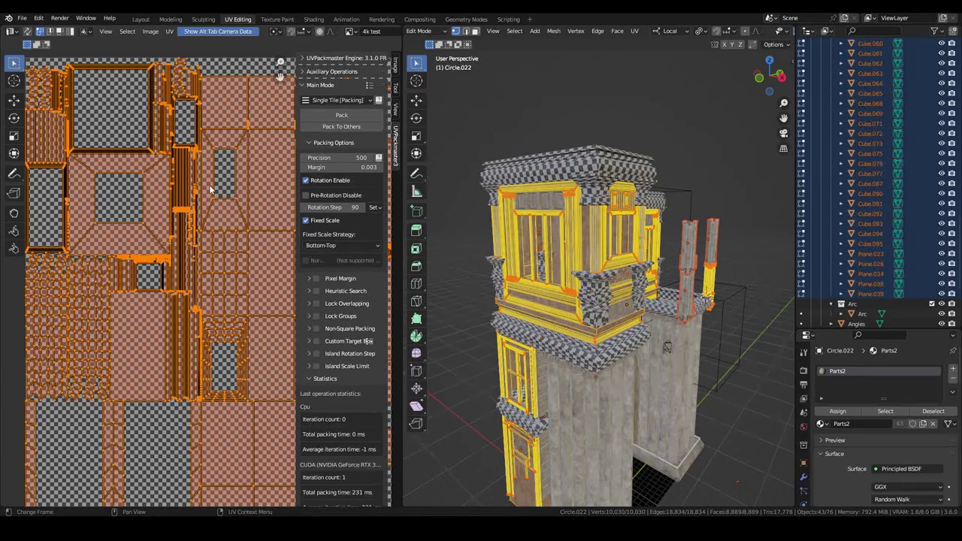
{"action": "key", "text": "Tab"}
- Select only the Angles trim and view its UVs in edit mode, then return to object mode
{"action": "left_click", "coordinate": [660, 176]}
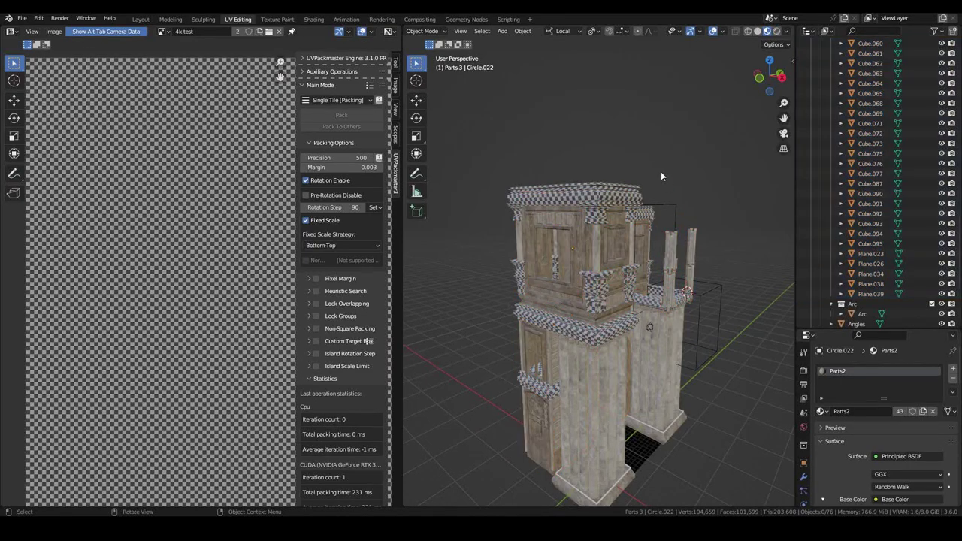
{"action": "scroll", "coordinate": [661, 176], "scroll_direction": "up", "scroll_amount": 2}
{"action": "left_click", "coordinate": [607, 184]}
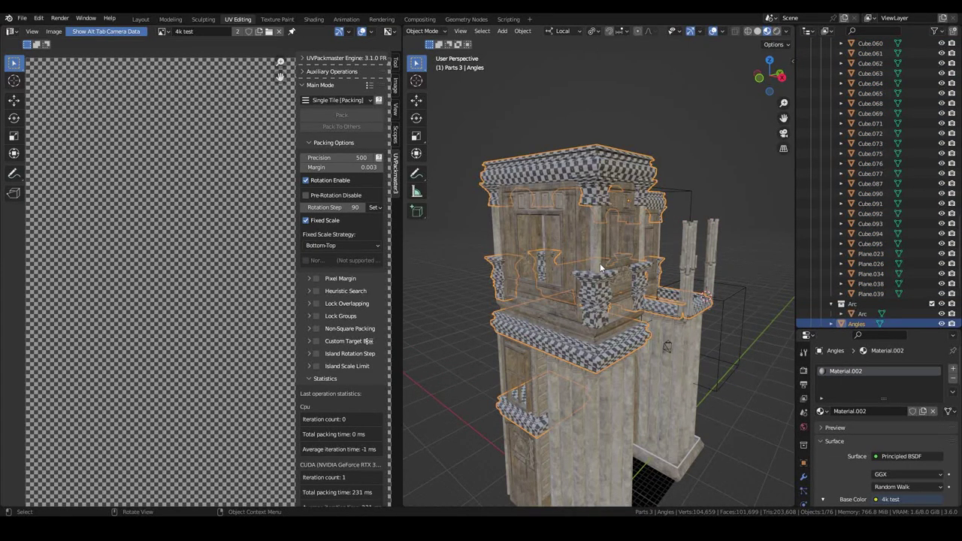
{"action": "key", "text": "Tab"}
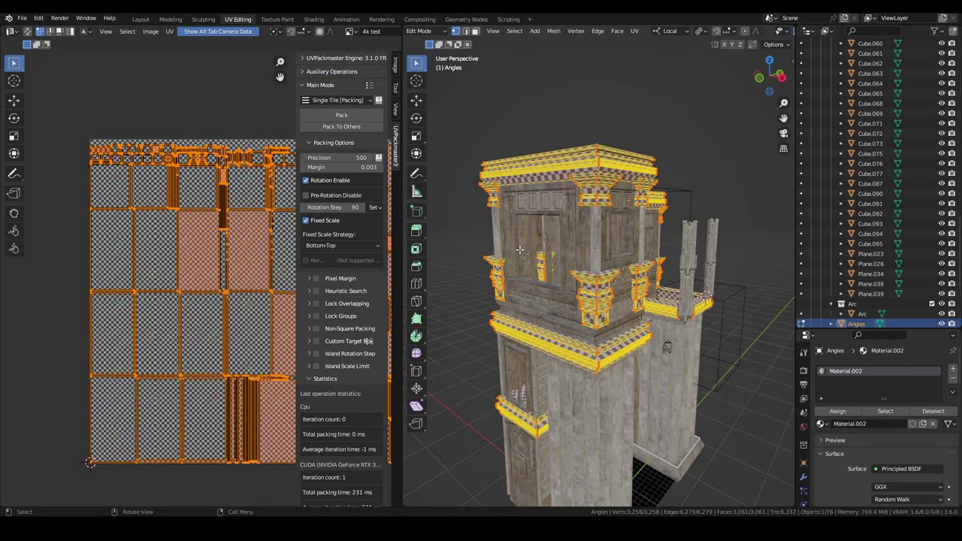
{"action": "key", "text": "Tab"}
- Check the checker mapping on door Cube.053, the front corner column, window and door panel, ending on Arc
{"action": "left_click", "coordinate": [549, 284]}
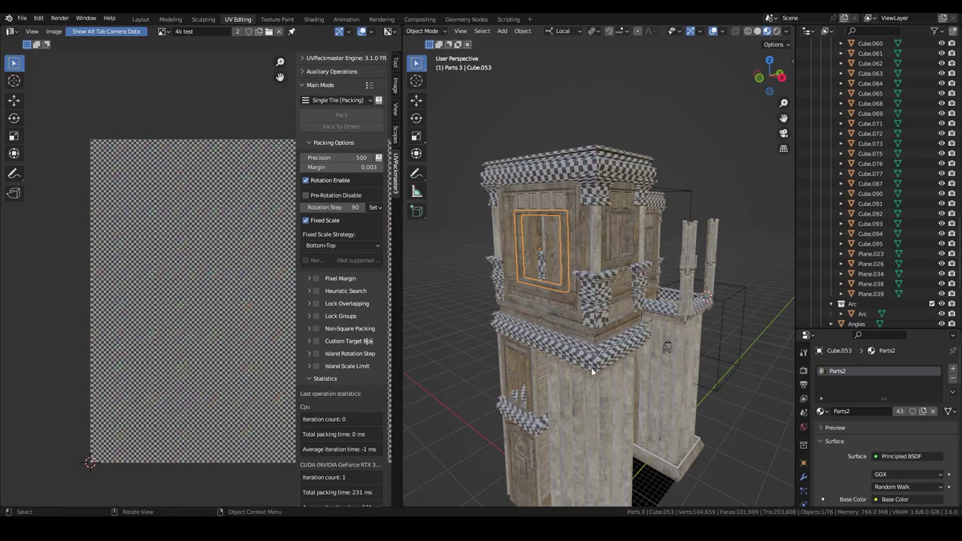
{"action": "middle_click_drag", "start_coordinate": [627, 395], "coordinate": [619, 341]}
{"action": "left_click", "coordinate": [525, 269]}
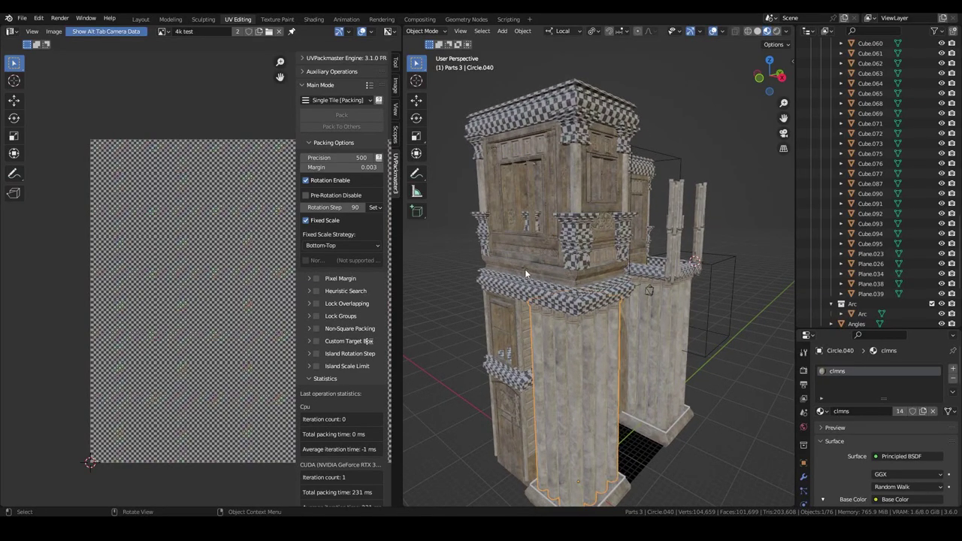
{"action": "left_click", "coordinate": [535, 227]}
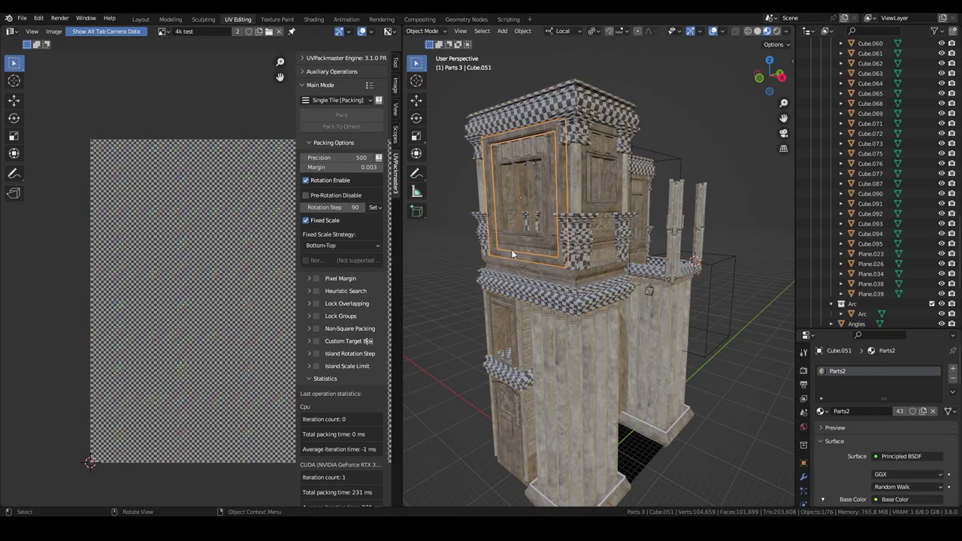
{"action": "left_click", "coordinate": [507, 346]}
{"action": "middle_click_drag", "start_coordinate": [645, 345], "coordinate": [580, 308]}
{"action": "left_click", "coordinate": [585, 318]}
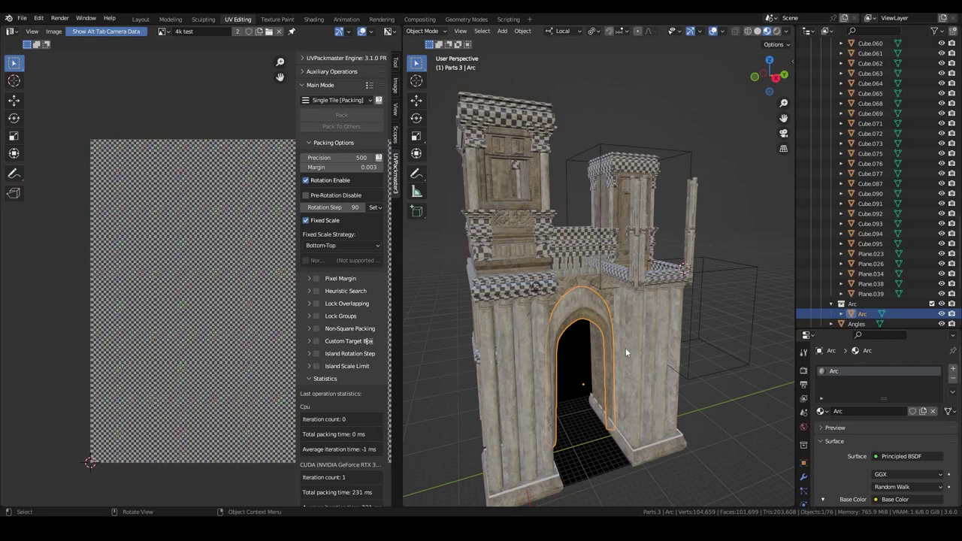
{"action": "mouse_move", "coordinate": [625, 348]}
{"action": "middle_mouse_down"}
{"action": "mouse_move", "coordinate": [507, 307]}
{"action": "mouse_move", "coordinate": [495, 333]}
{"action": "middle_mouse_up"}
{"action": "left_click", "coordinate": [569, 224]}
{"action": "left_click", "coordinate": [565, 175]}
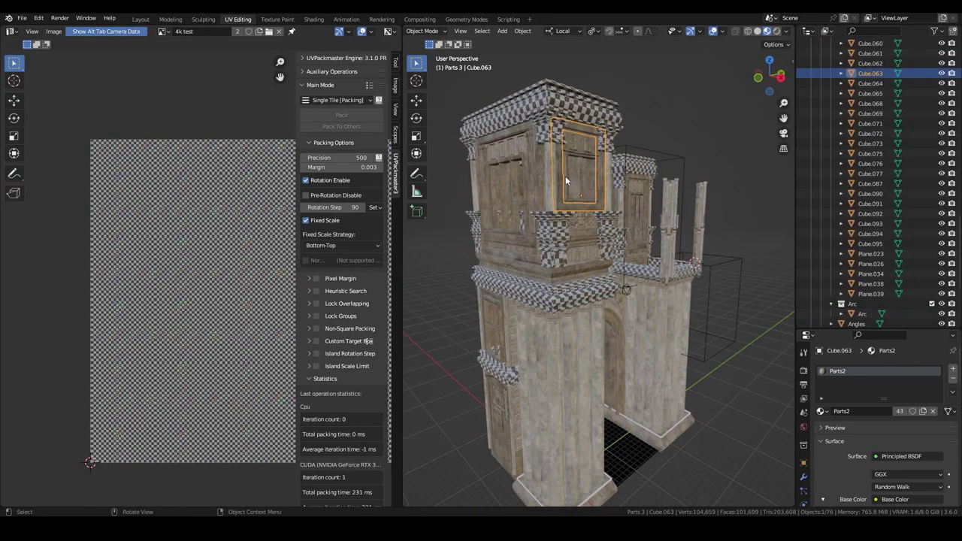
{"action": "left_click", "coordinate": [576, 240]}
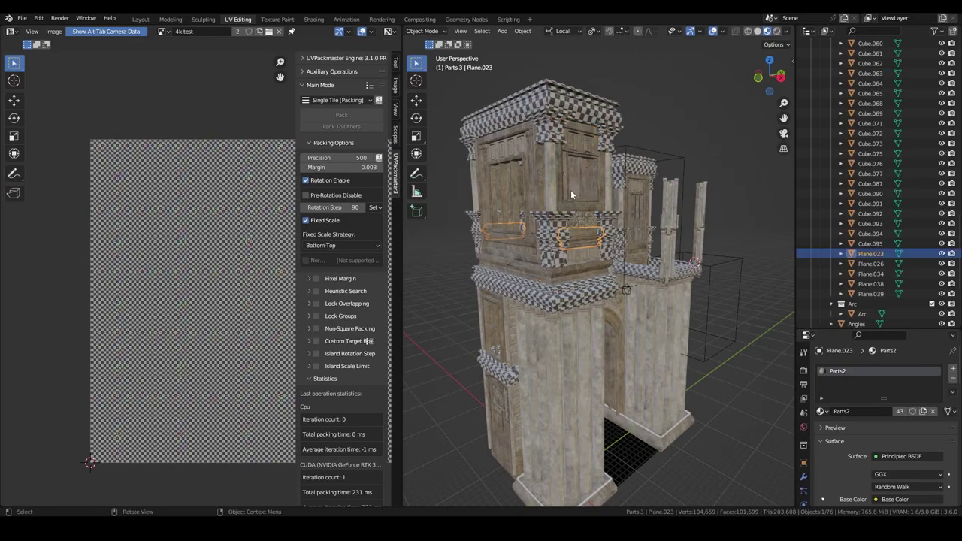
{"action": "left_click", "coordinate": [584, 223]}
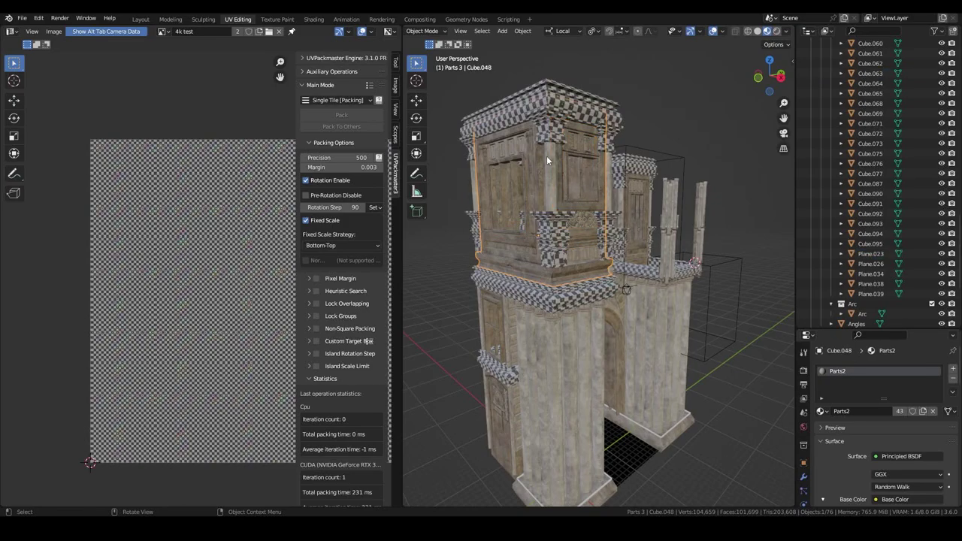
{"action": "left_click", "coordinate": [550, 227]}
{"action": "left_click", "coordinate": [550, 227]}
{"action": "mouse_move", "coordinate": [588, 305]}
{"action": "middle_mouse_down"}
{"action": "mouse_move", "coordinate": [600, 308]}
{"action": "mouse_move", "coordinate": [566, 314]}
{"action": "mouse_move", "coordinate": [606, 329]}
{"action": "middle_mouse_up"}
{"action": "left_click", "coordinate": [568, 295]}
{"action": "left_click", "coordinate": [594, 315]}
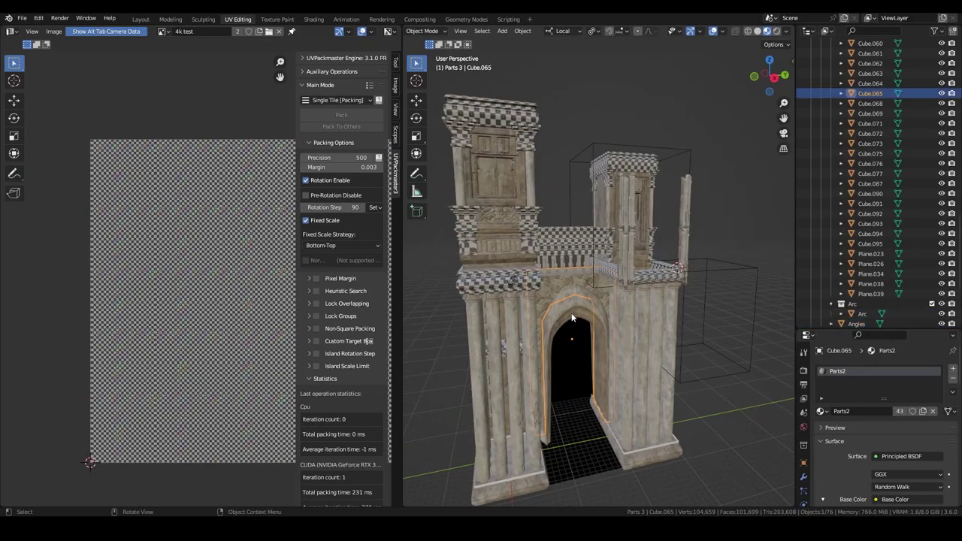
{"action": "left_click", "coordinate": [599, 334]}
{"action": "scroll", "coordinate": [658, 390], "scroll_direction": "up", "scroll_amount": 2}
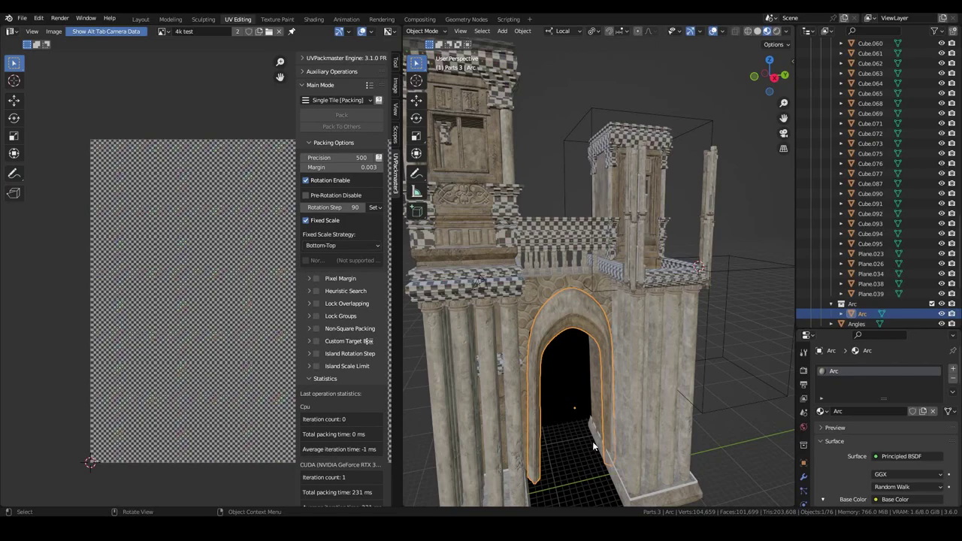
{"action": "scroll", "coordinate": [593, 441], "scroll_direction": "down", "scroll_amount": 3}
{"action": "middle_click_drag", "start_coordinate": [593, 441], "coordinate": [713, 324]}
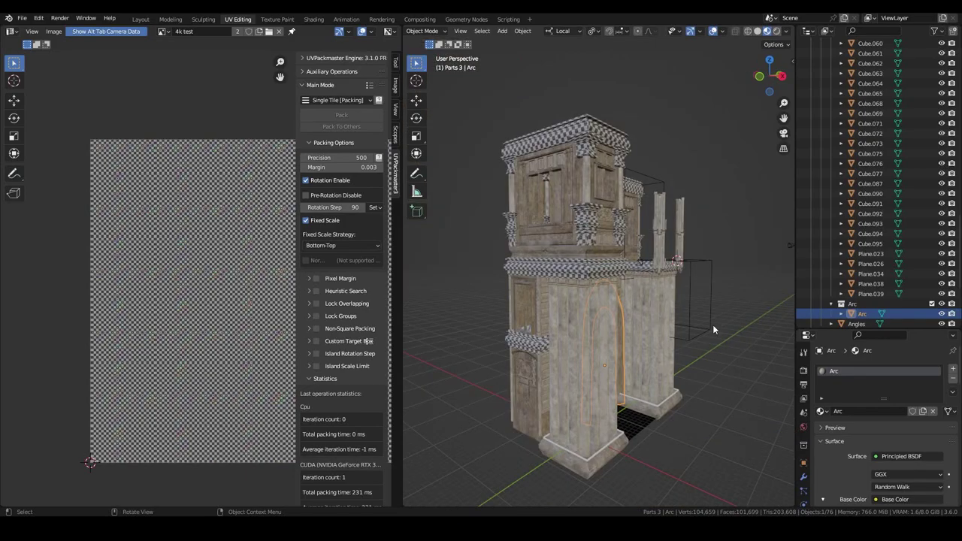